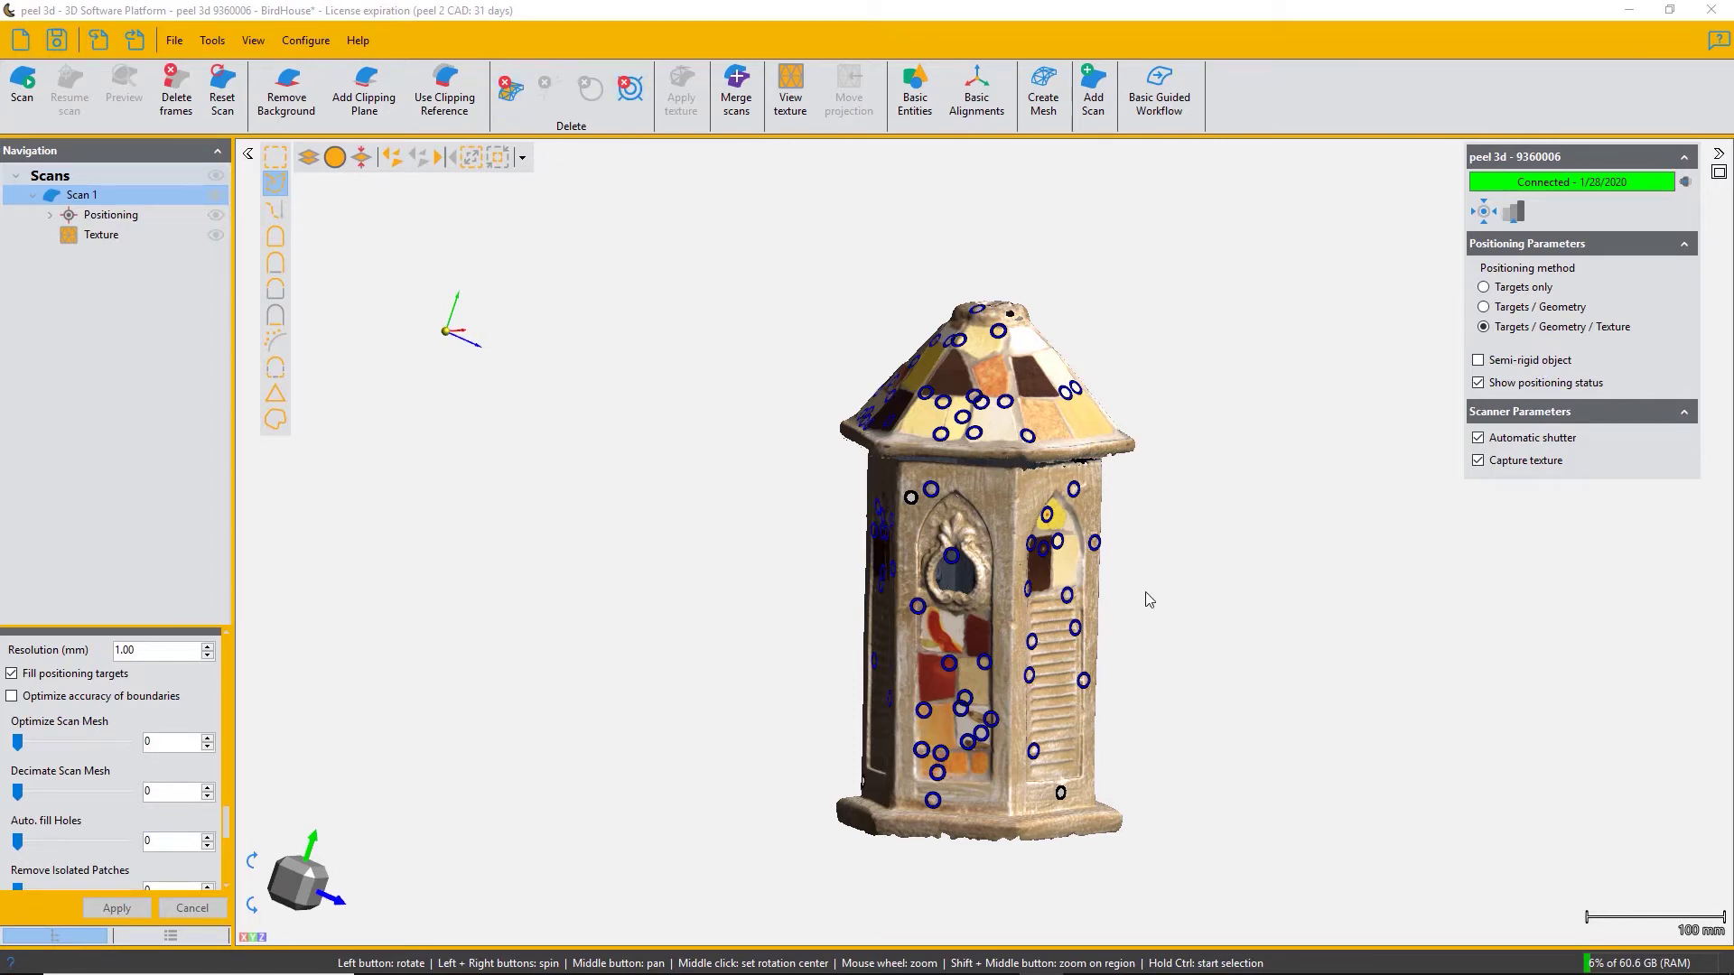
# Try Delete Triangles with nothing selected, triggering the 'There is no selection.' warning
pyautogui.moveTo(1147, 598); pyautogui.dragTo(1115, 557, button='middle')
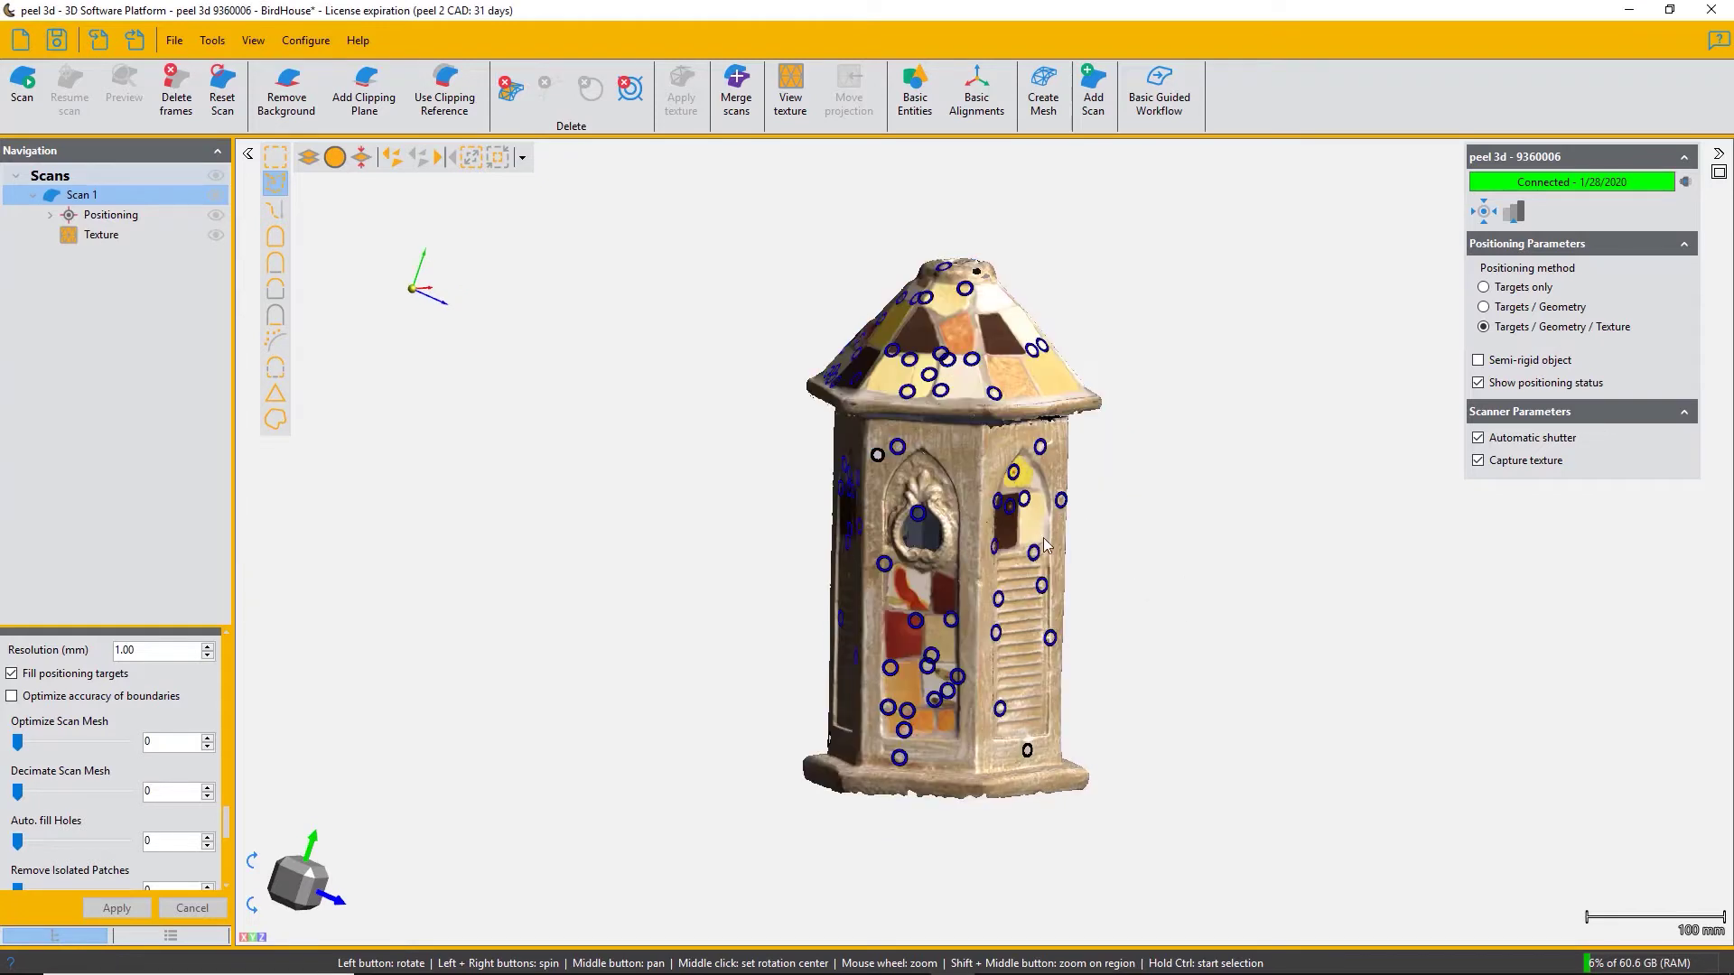
pyautogui.click(508, 93)
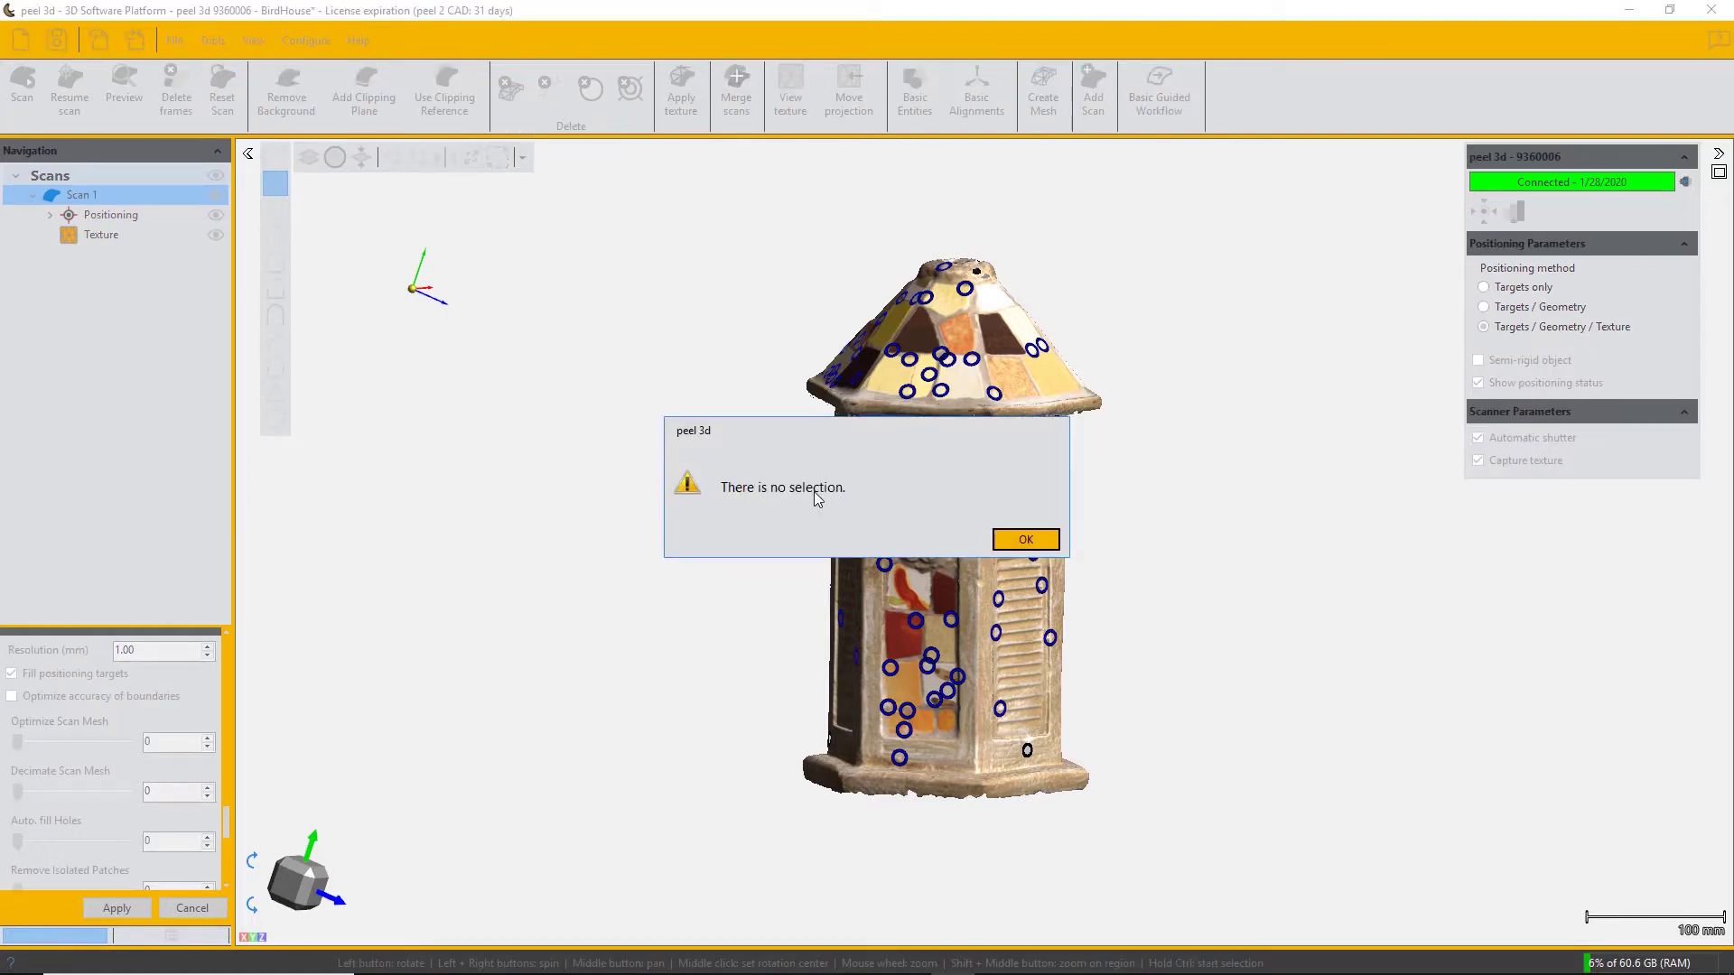
# Dismiss the warning and switch to the brush selection tool, zoomed onto the front wall
pyautogui.click(1025, 539)
pyautogui.moveTo(891, 401); pyautogui.dragTo(935, 408)
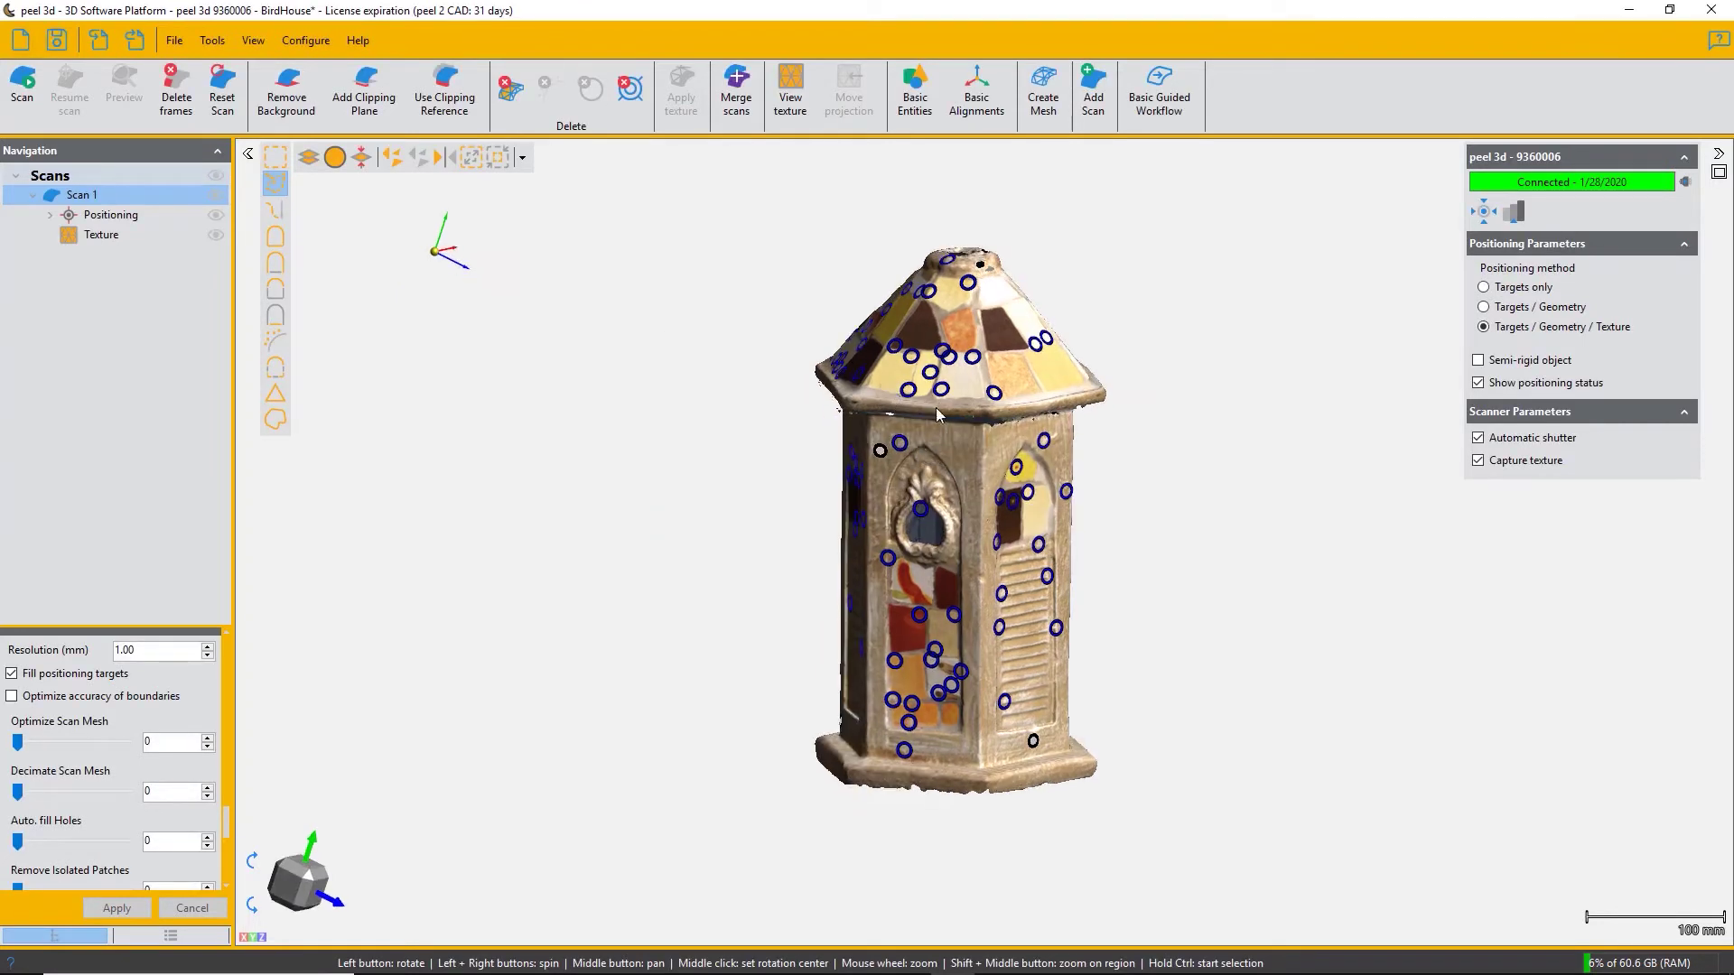
pyautogui.click(283, 213)
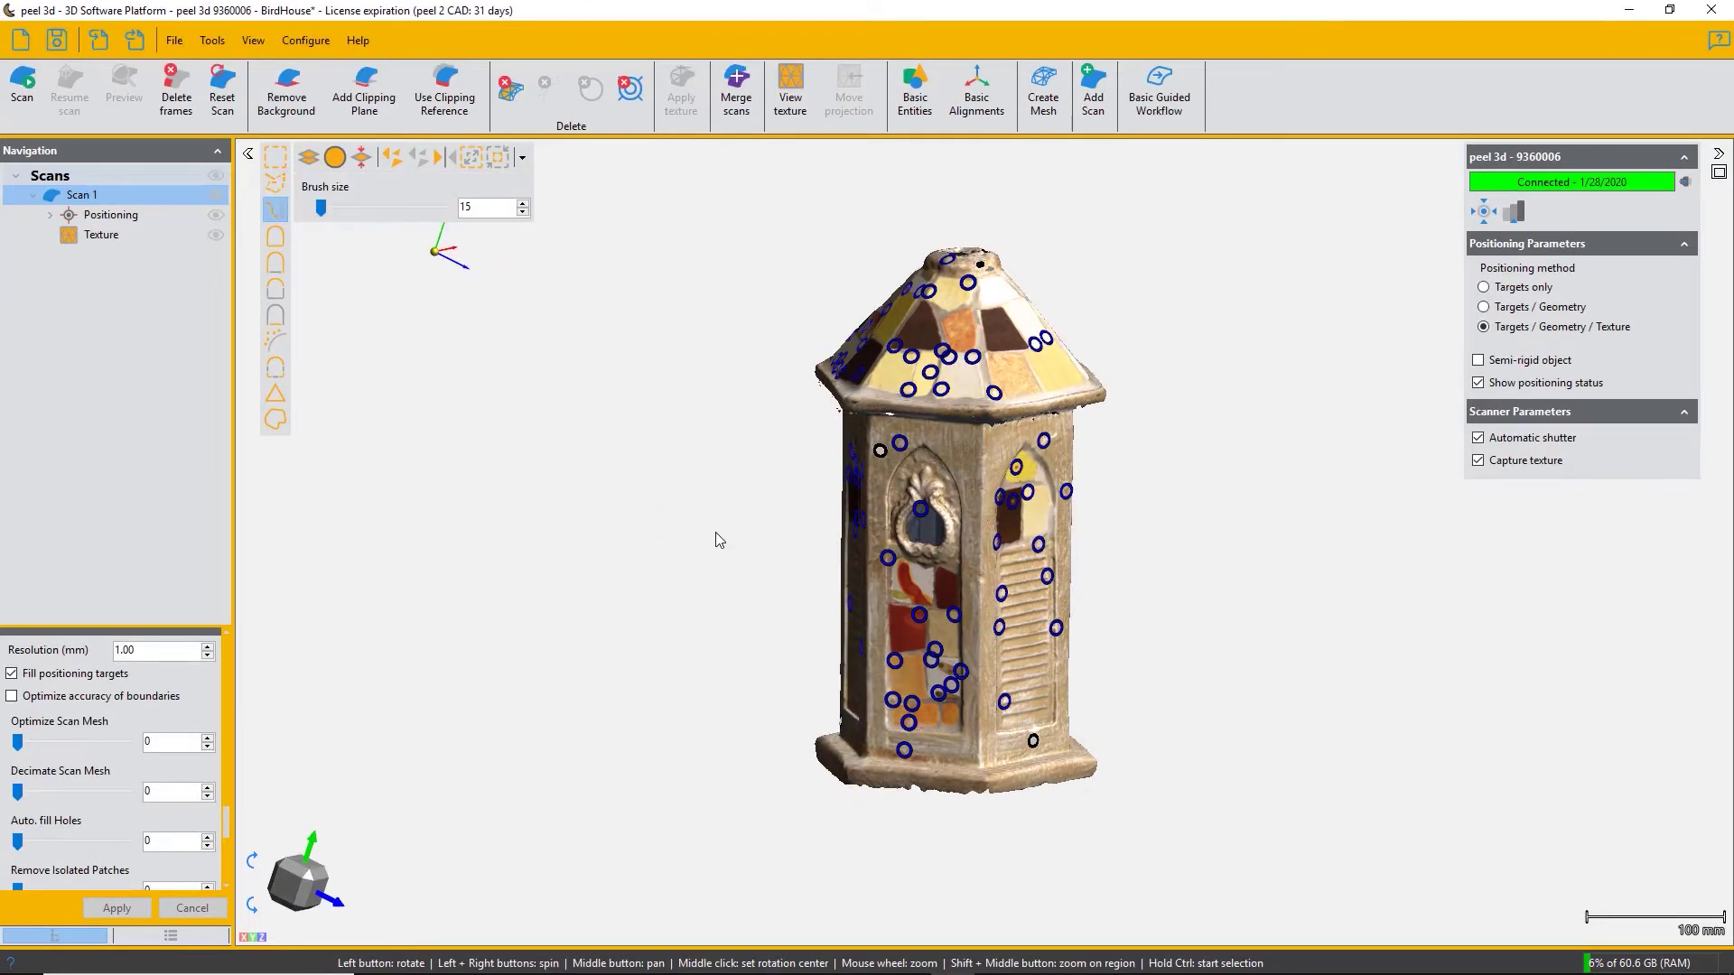
pyautogui.scroll(5, 950, 448)
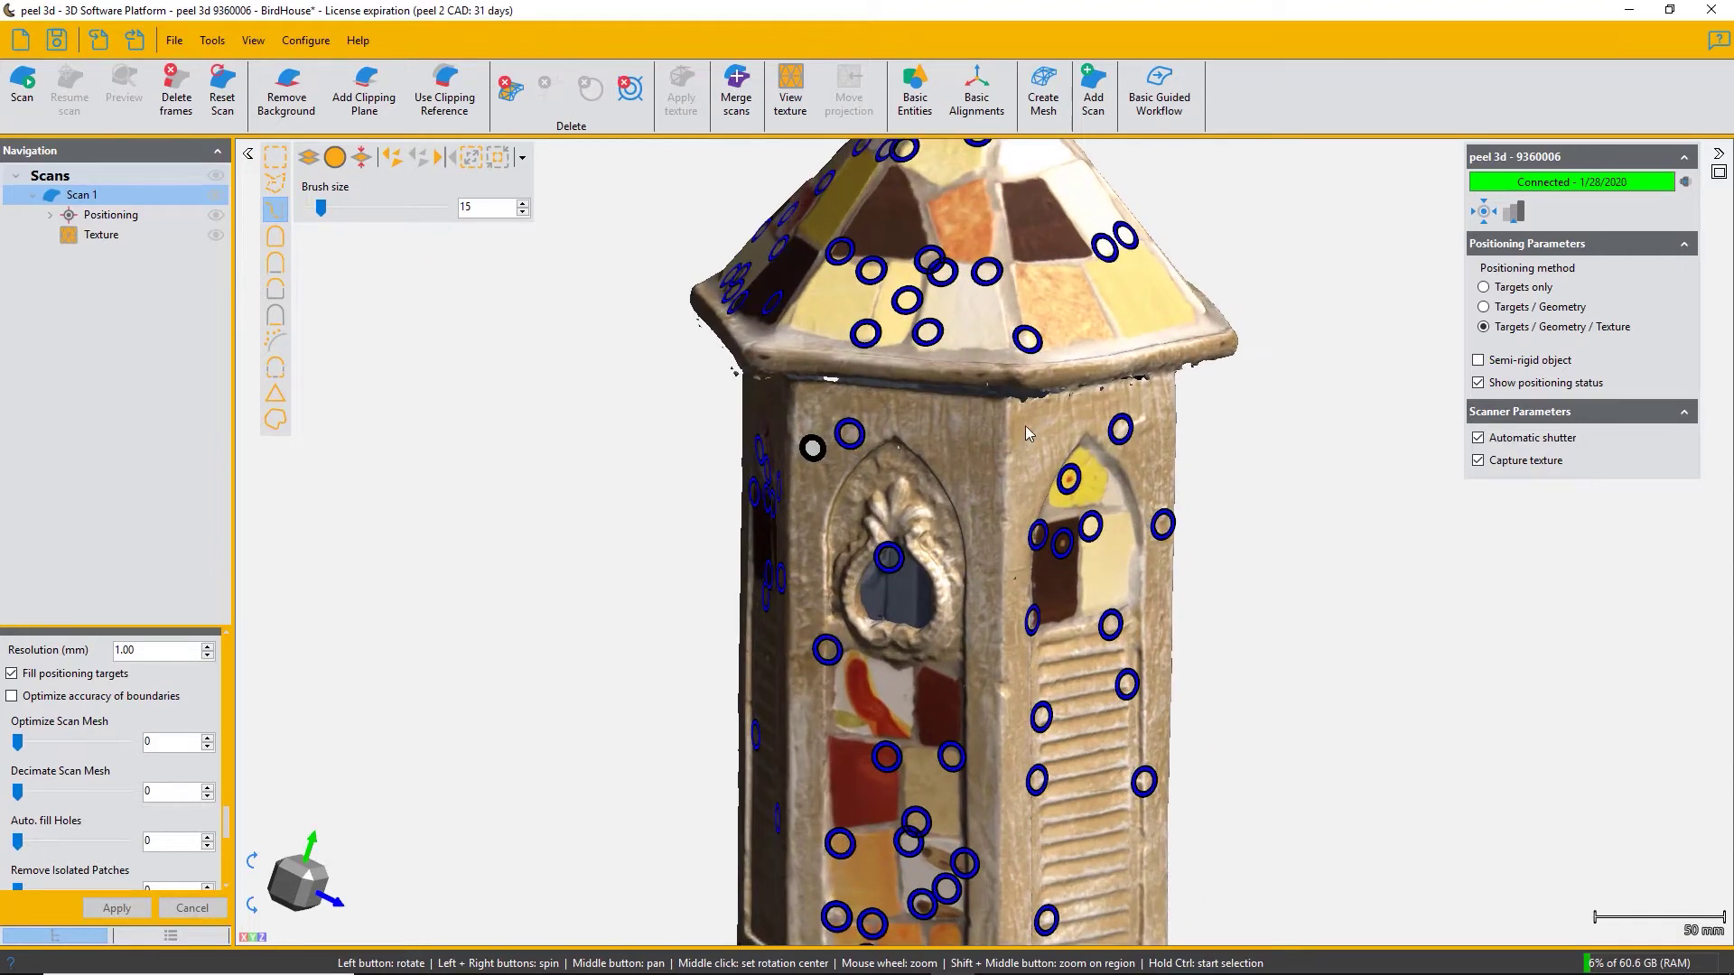
# Trace and confirm a selection path looping around the ornamented and right-hand windows
pyautogui.keyDown('ctrl'); pyautogui.click(916, 434); pyautogui.keyUp('ctrl')
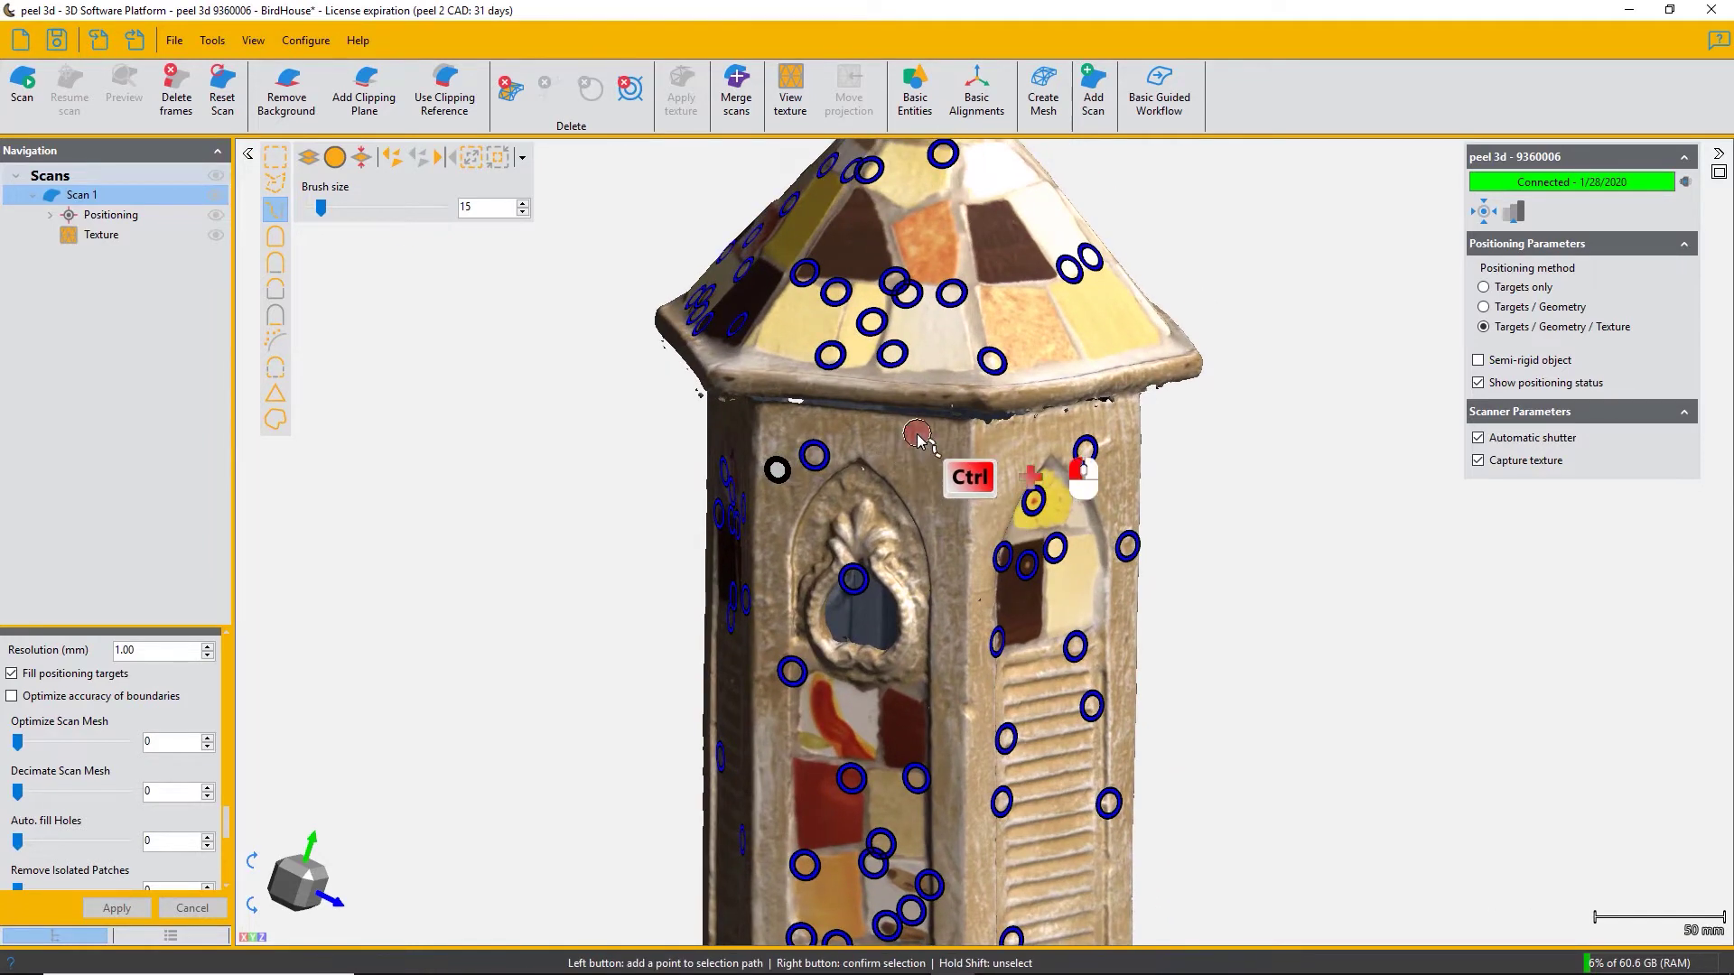
pyautogui.keyDown('ctrl'); pyautogui.click(953, 464); pyautogui.keyUp('ctrl')
pyautogui.keyDown('ctrl'); pyautogui.click(972, 608); pyautogui.keyUp('ctrl')
pyautogui.keyDown('ctrl'); pyautogui.click(1031, 499); pyautogui.keyUp('ctrl')
pyautogui.keyDown('ctrl'); pyautogui.click(1085, 454); pyautogui.keyUp('ctrl')
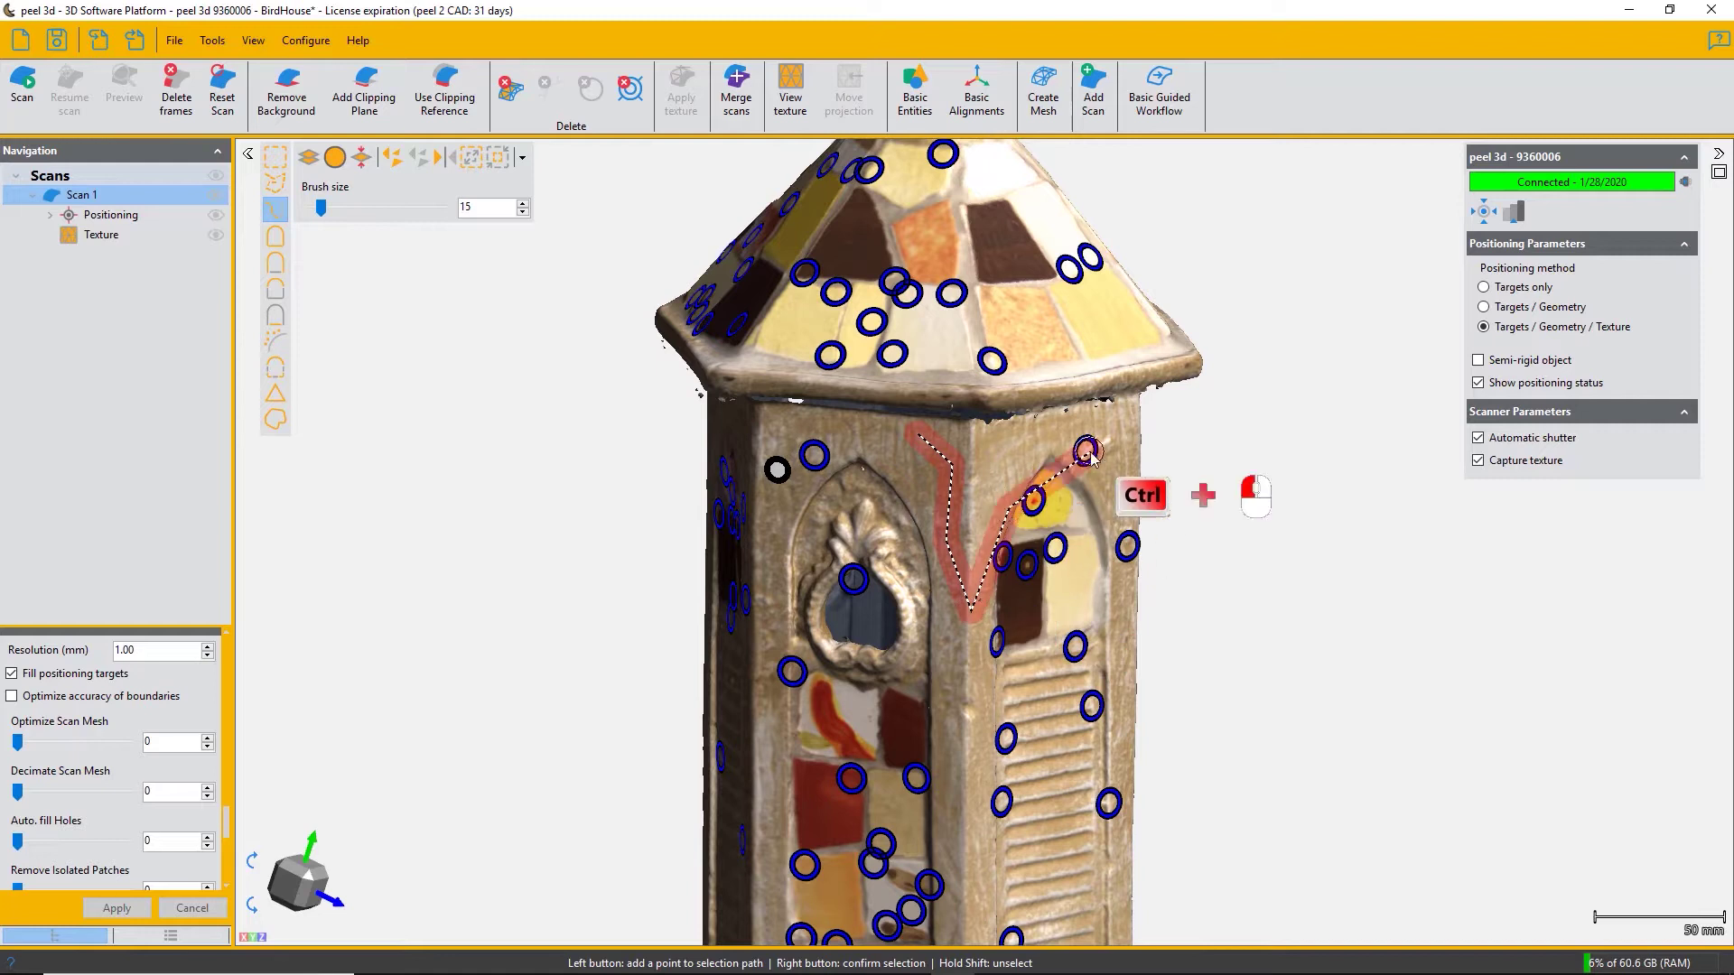
pyautogui.keyDown('ctrl'); pyautogui.click(1126, 544); pyautogui.keyUp('ctrl')
pyautogui.keyDown('ctrl'); pyautogui.click(1091, 709); pyautogui.keyUp('ctrl')
pyautogui.keyDown('ctrl'); pyautogui.click(881, 727); pyautogui.keyUp('ctrl')
pyautogui.keyDown('ctrl'); pyautogui.click(808, 632); pyautogui.keyUp('ctrl')
pyautogui.keyDown('ctrl'); pyautogui.click(840, 542); pyautogui.keyUp('ctrl')
pyautogui.keyDown('ctrl'); pyautogui.click(912, 498); pyautogui.keyUp('ctrl')
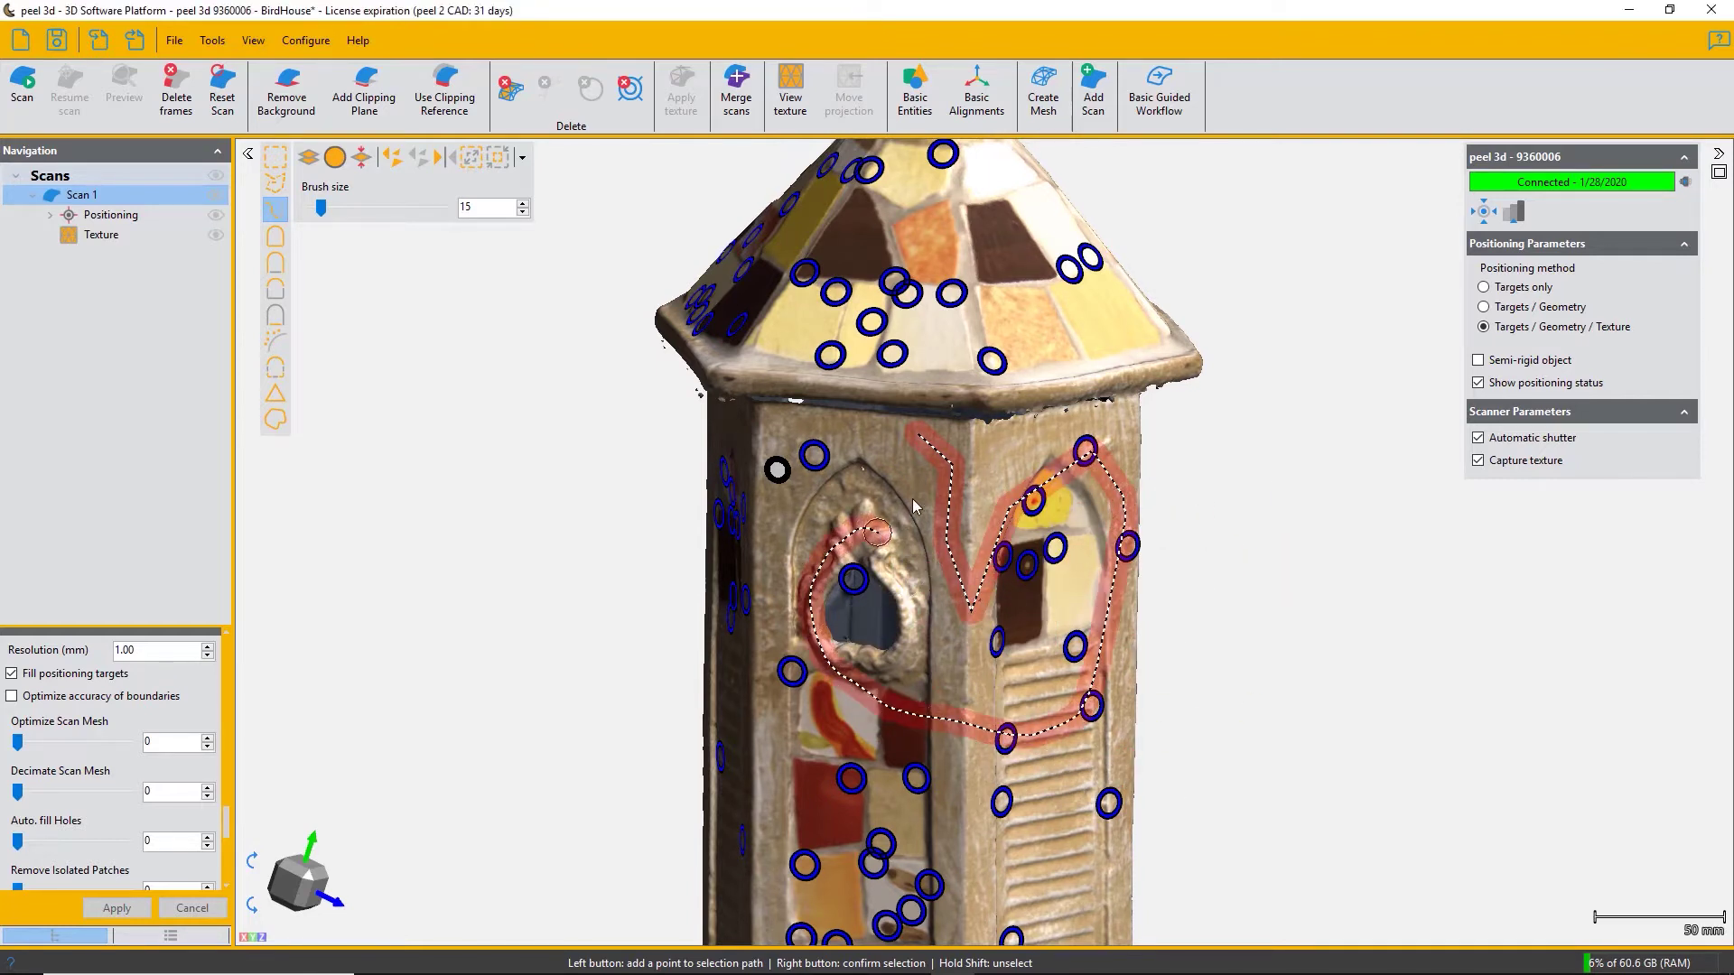
pyautogui.rightClick(918, 503)
pyautogui.moveTo(1045, 543); pyautogui.dragTo(950, 471)
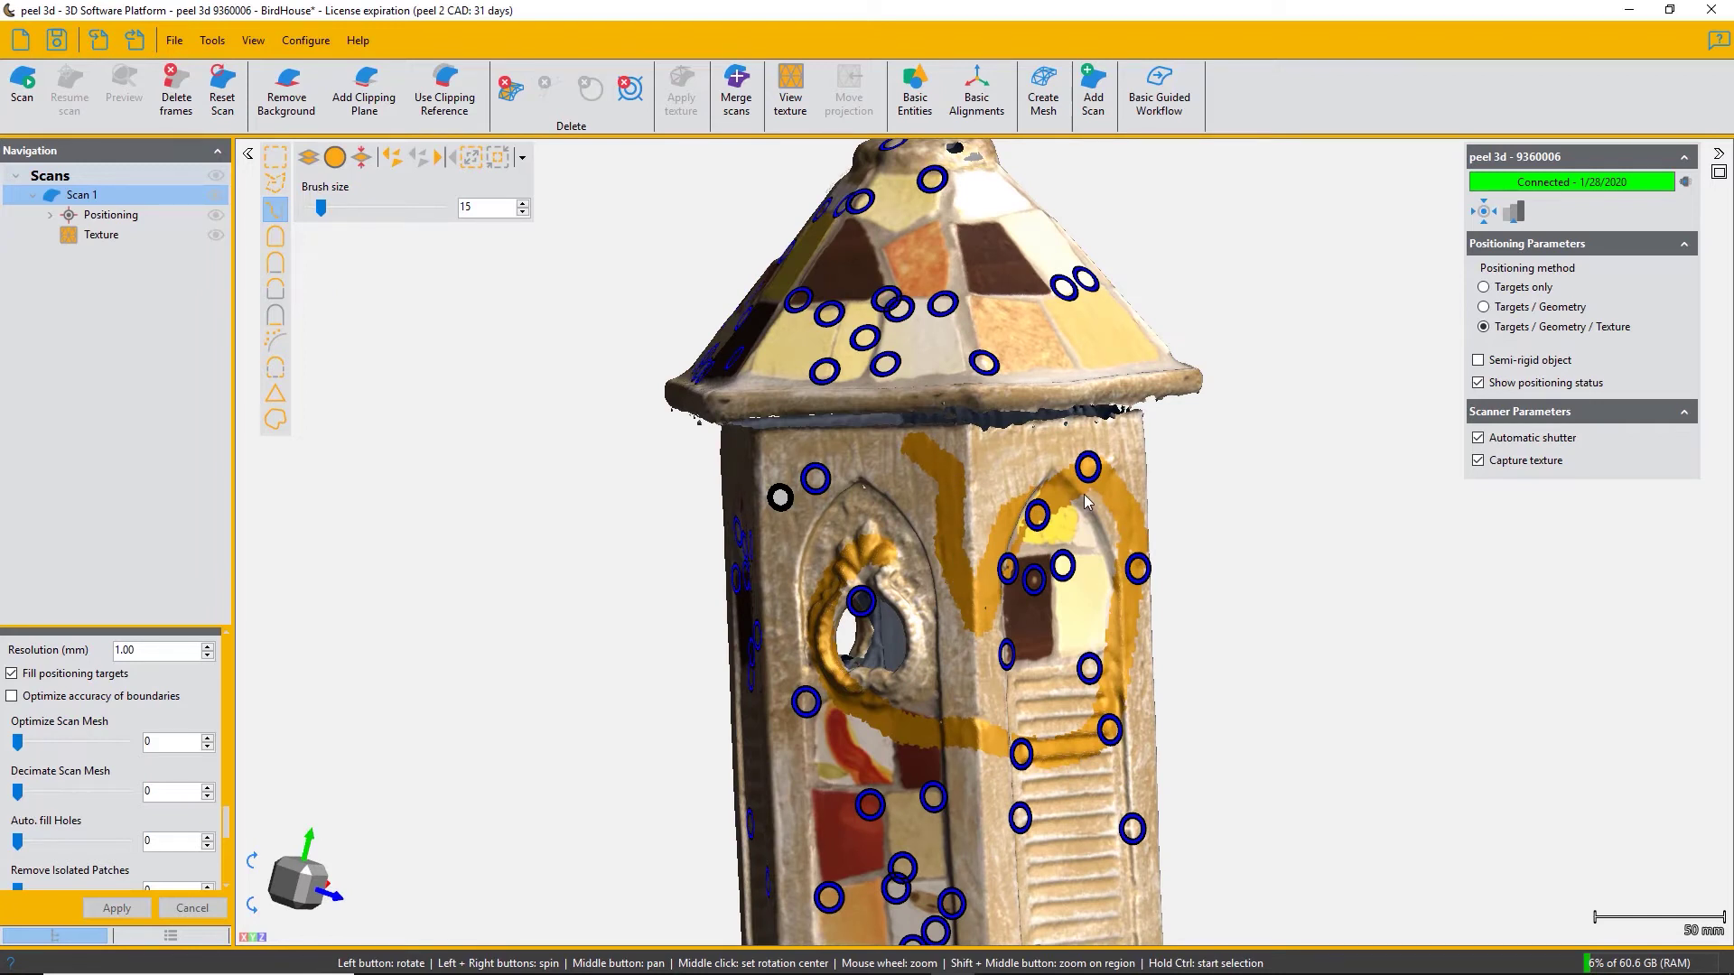
# Delete the selected triangle band and confirm the permanent deletion
pyautogui.click(510, 87)
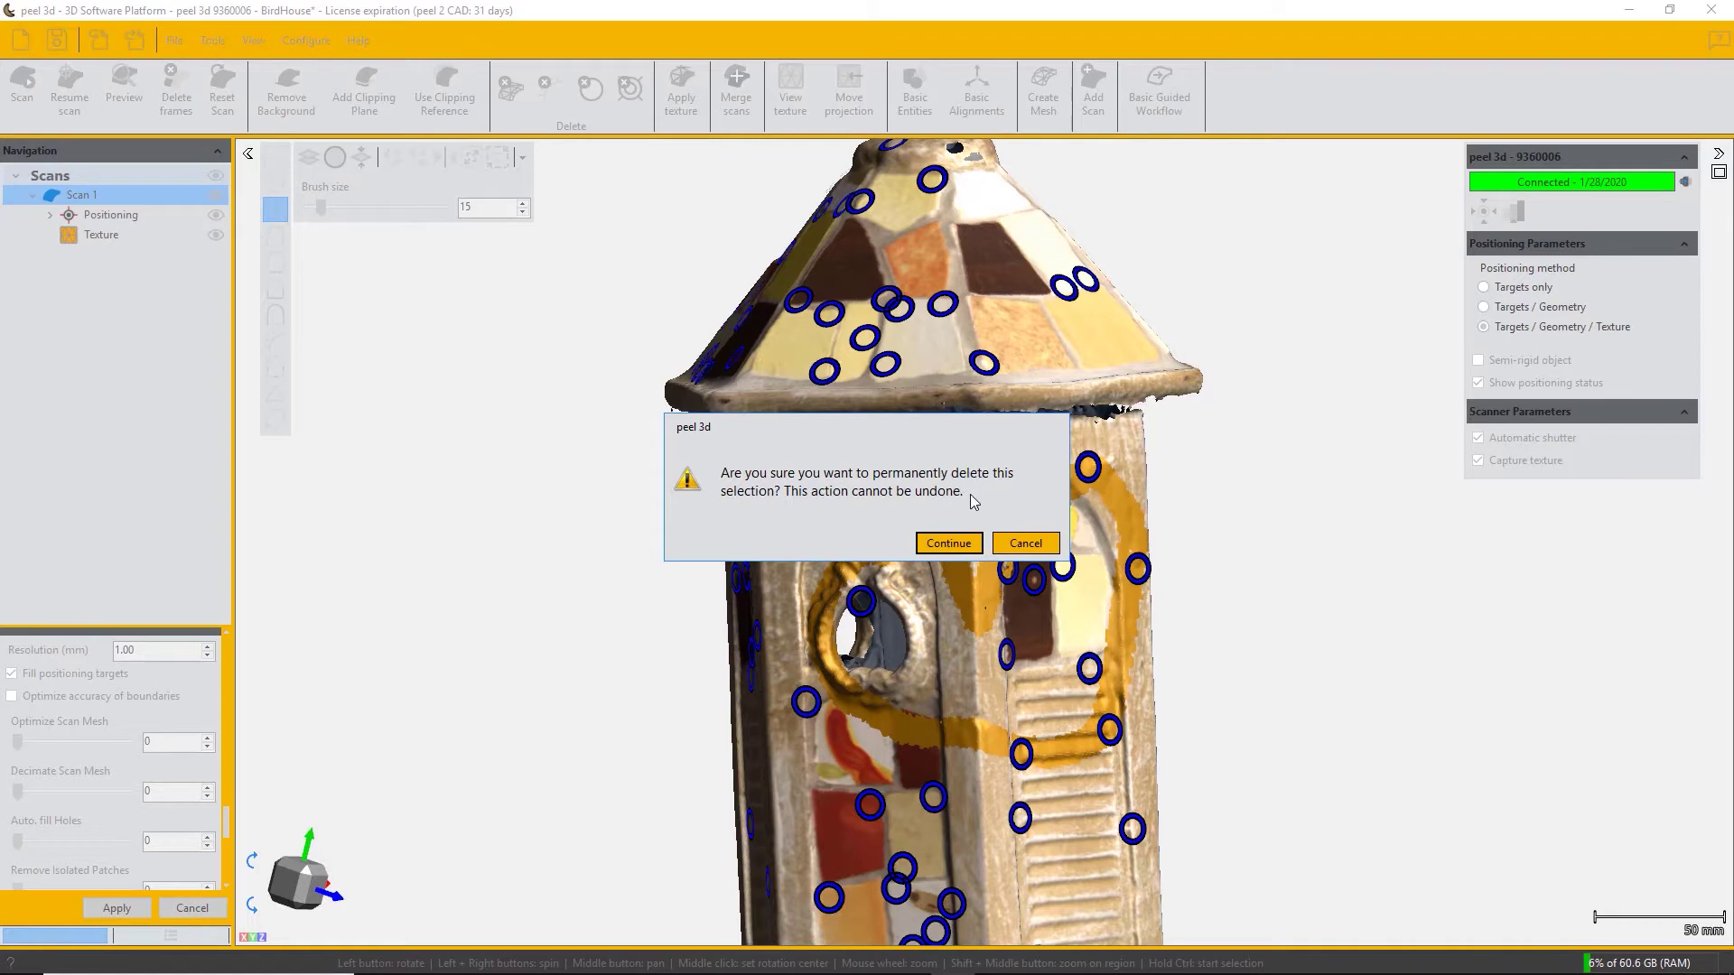
pyautogui.click(948, 543)
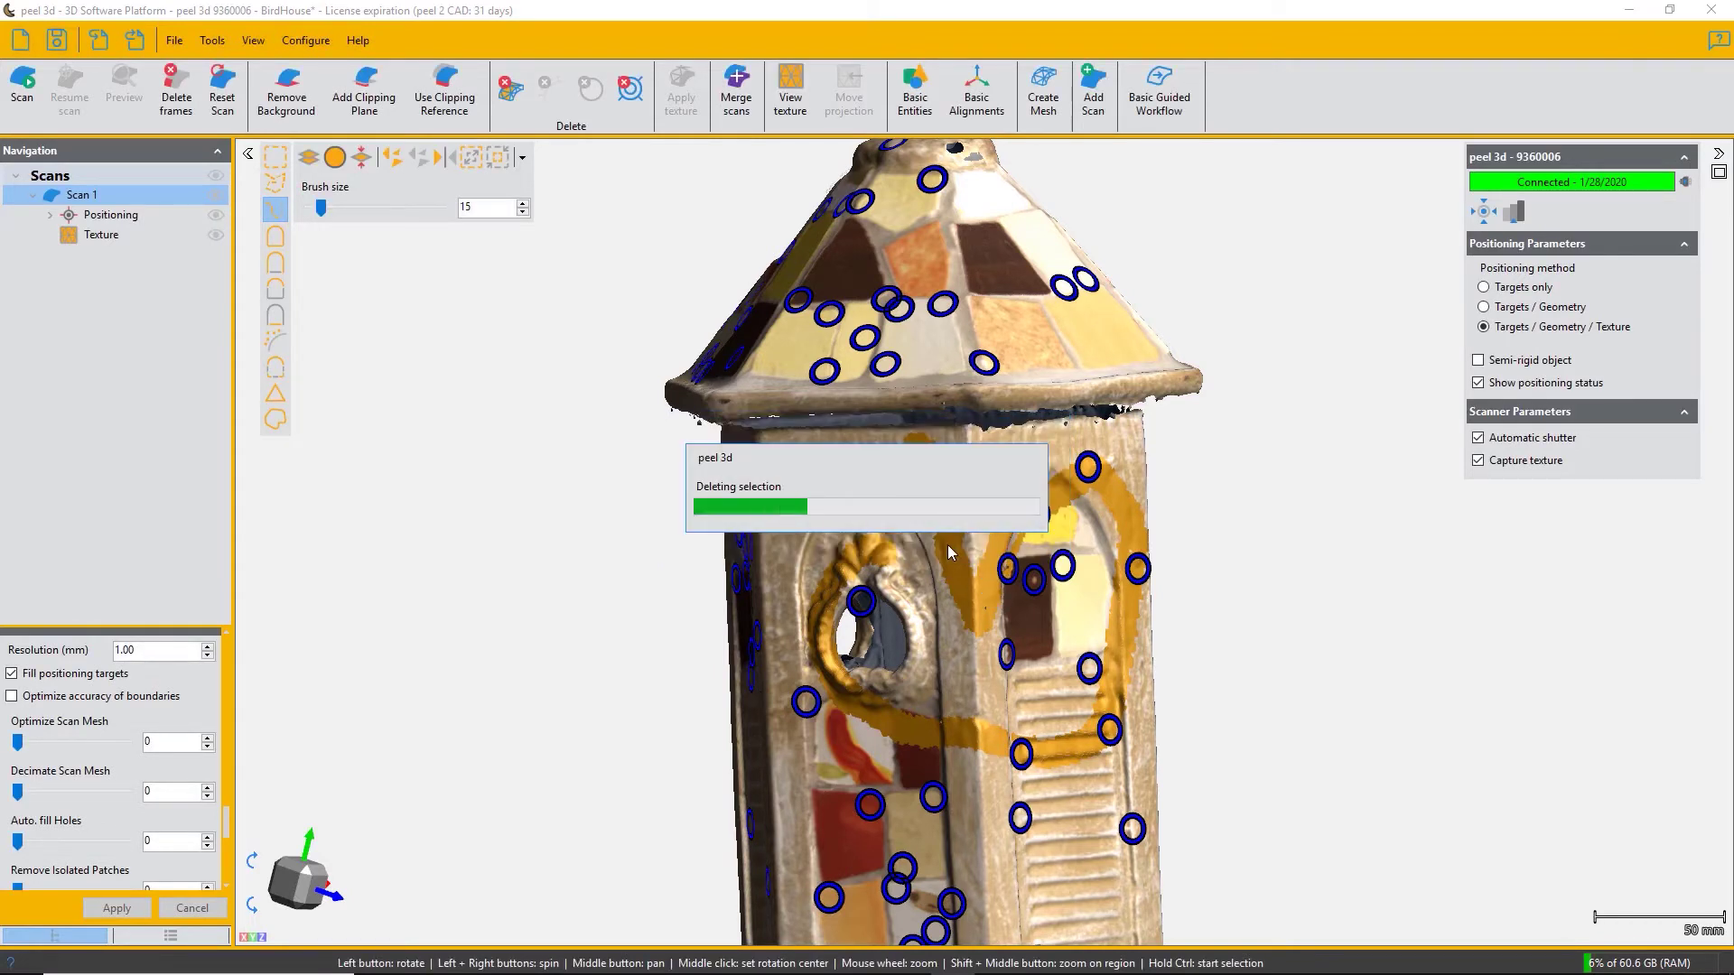
pyautogui.moveTo(946, 545); pyautogui.dragTo(905, 464)
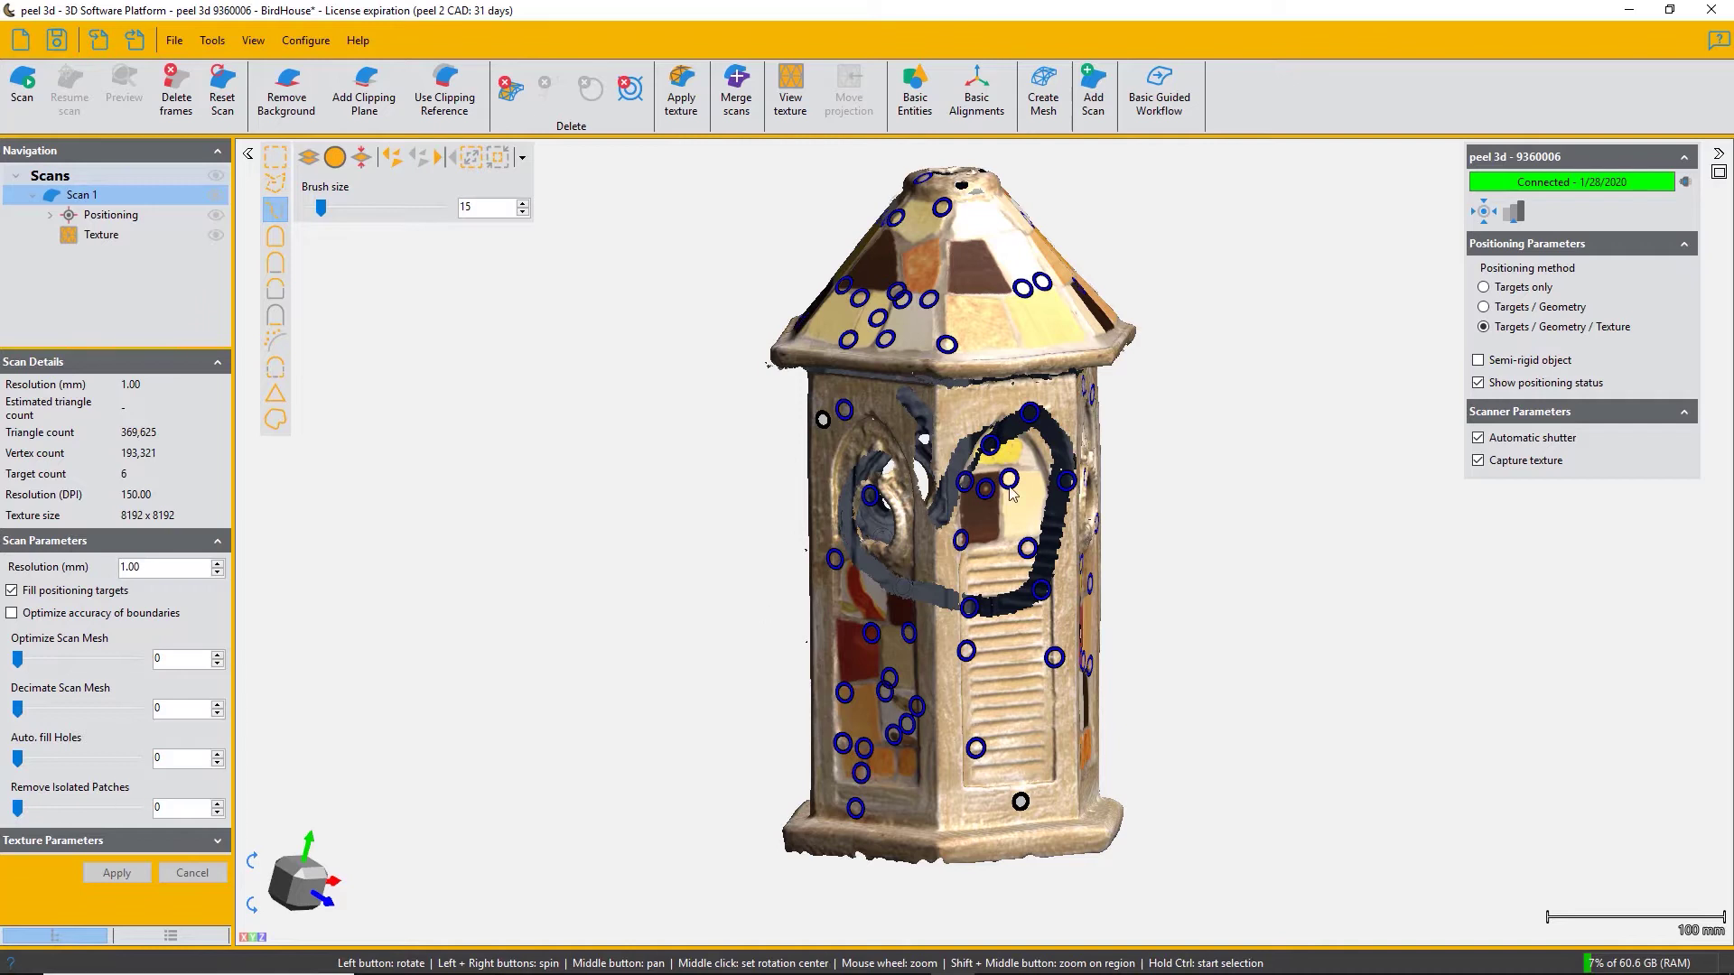
# Raise Remove Isolated Patches to 5 and inspect the flagged fragments under the roof eave
pyautogui.moveTo(1011, 491); pyautogui.dragTo(937, 562)
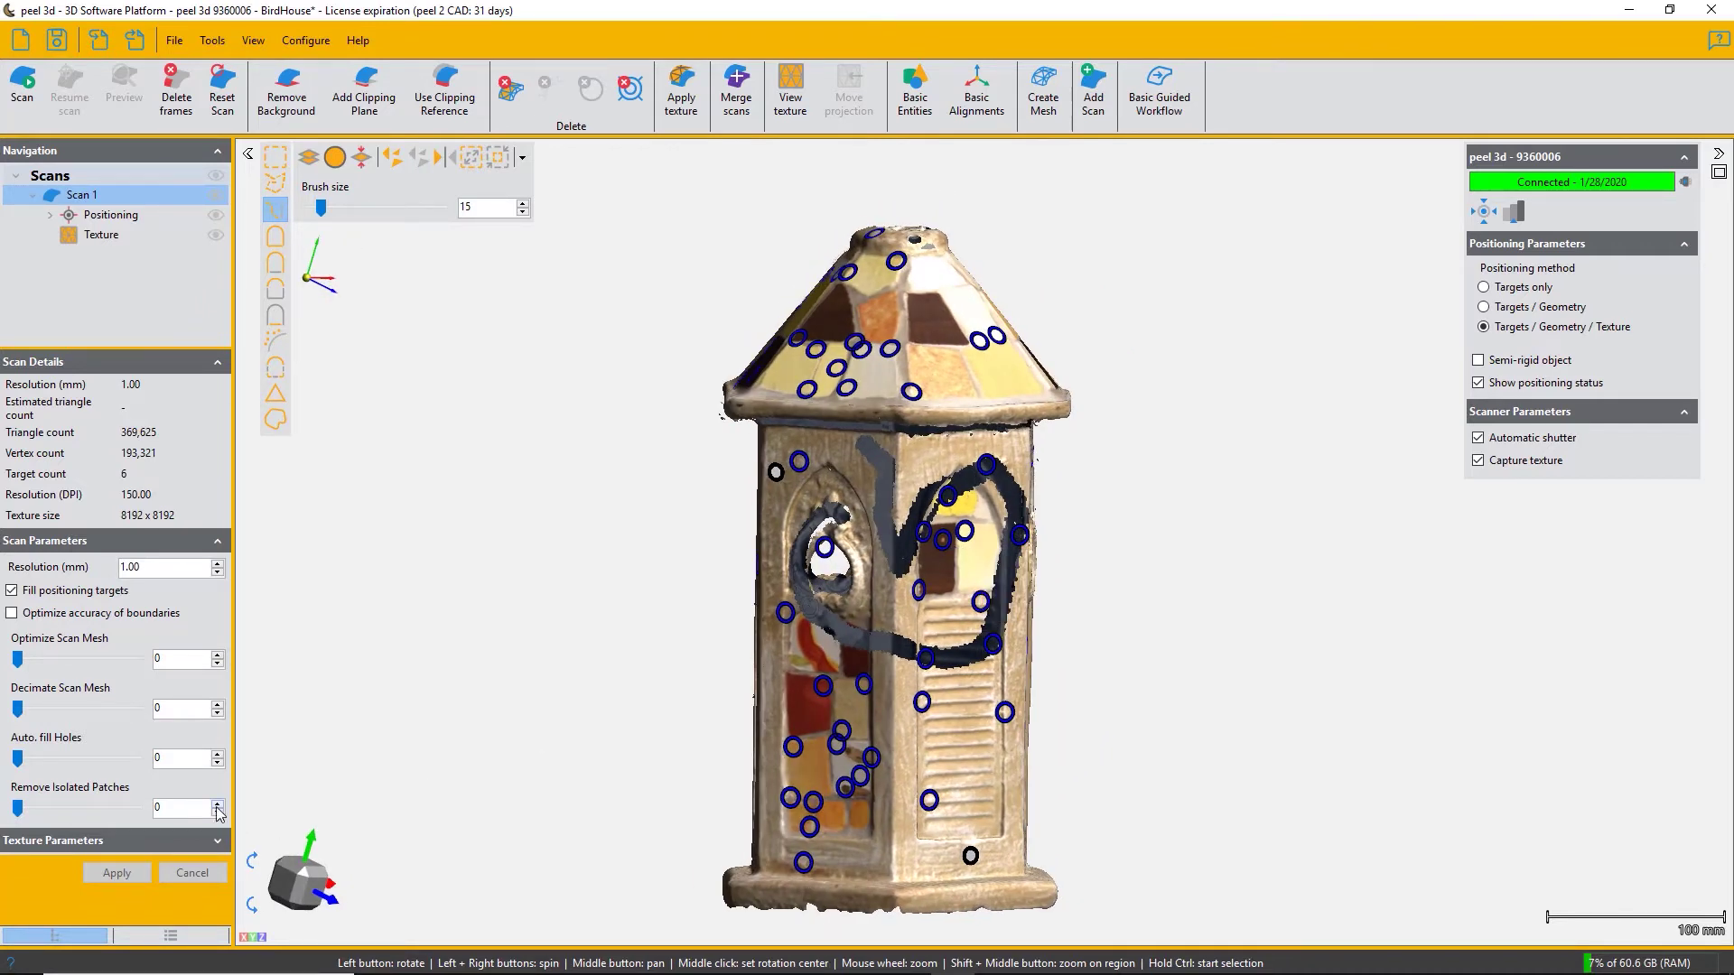
pyautogui.scroll(10, 726, 417)
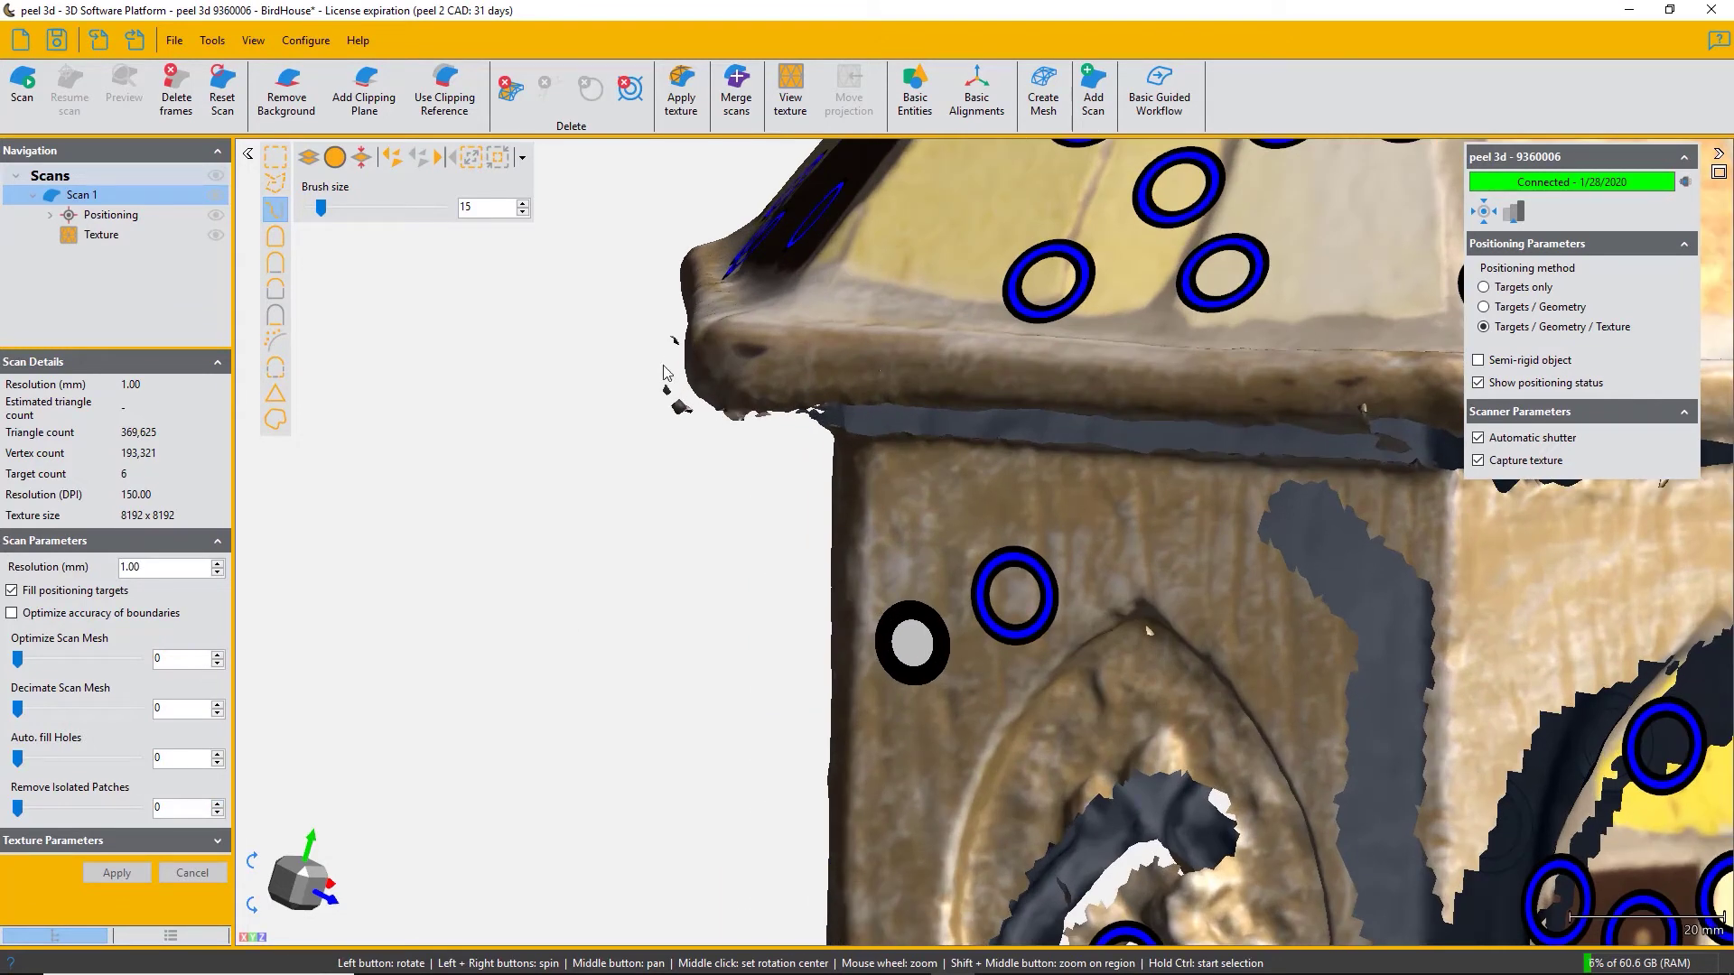
pyautogui.click(217, 804)
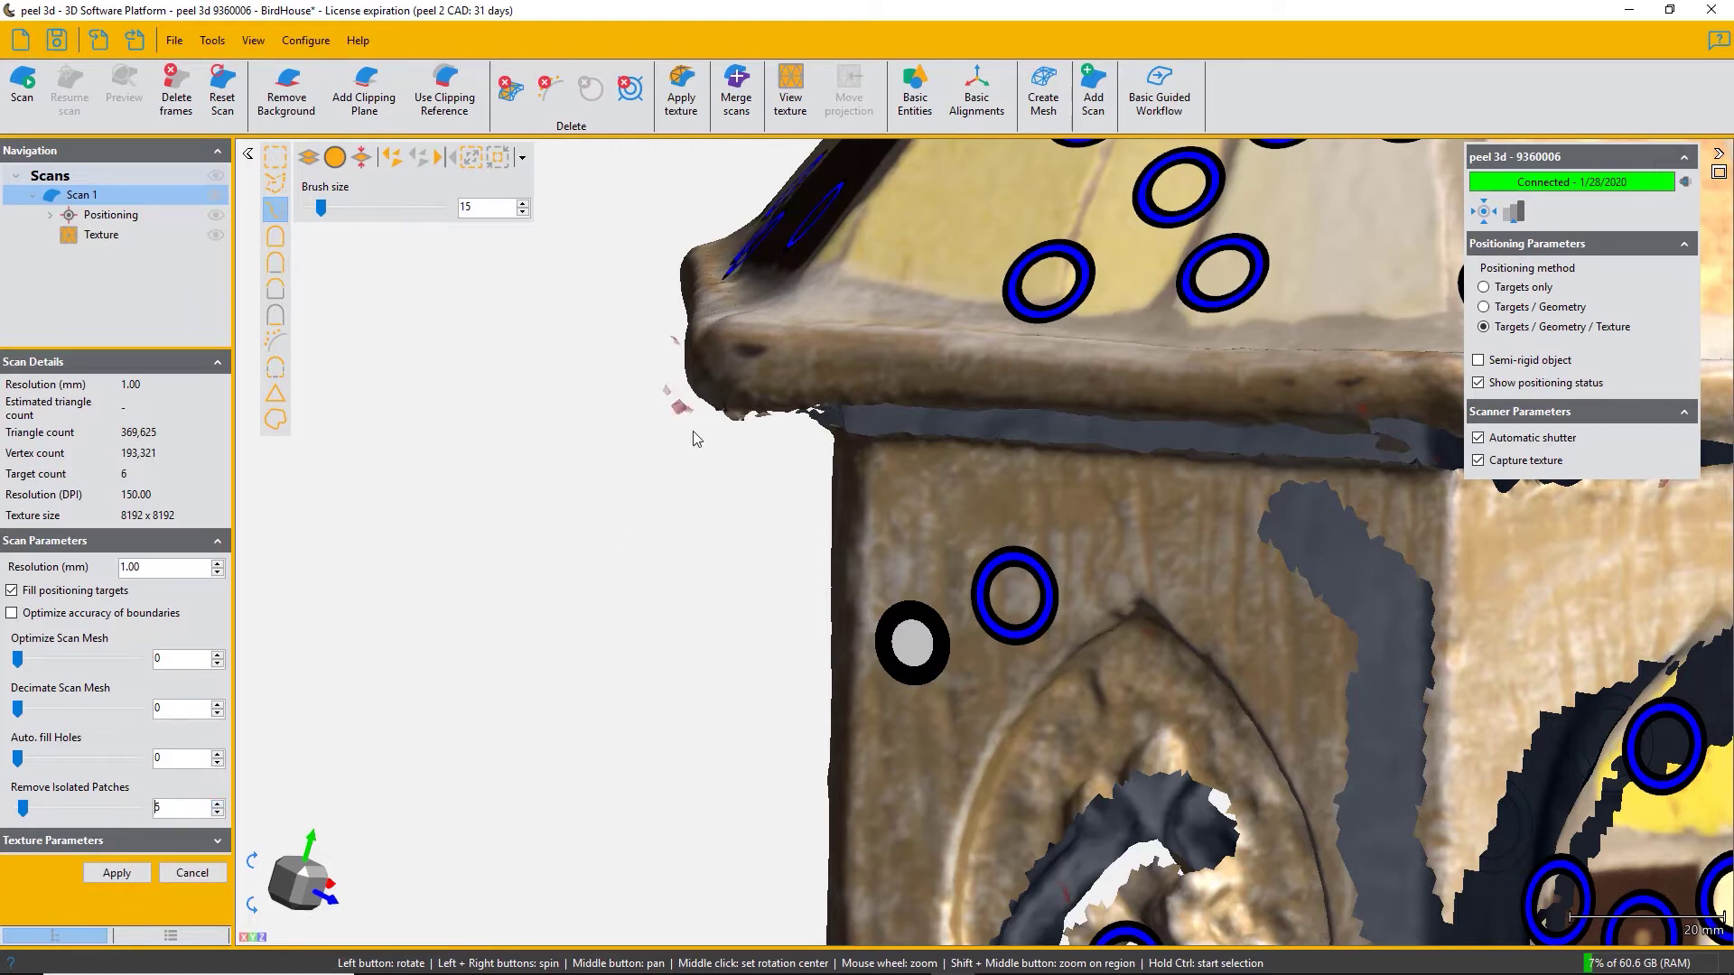
pyautogui.scroll(5, 678, 413)
pyautogui.moveTo(751, 399)
pyautogui.mouseDown()
pyautogui.moveTo(820, 361)
pyautogui.moveTo(998, 351)
pyautogui.moveTo(939, 365)
pyautogui.moveTo(1005, 425)
pyautogui.moveTo(1170, 419)
pyautogui.moveTo(1188, 442)
pyautogui.moveTo(1233, 422)
pyautogui.moveTo(1246, 446)
pyautogui.moveTo(1167, 447)
pyautogui.moveTo(1678, 601)
pyautogui.moveTo(1408, 578)
pyautogui.moveTo(1192, 587)
pyautogui.moveTo(1255, 560)
pyautogui.moveTo(1277, 507)
pyautogui.moveTo(1227, 495)
pyautogui.moveTo(1268, 553)
pyautogui.moveTo(829, 528)
pyautogui.mouseUp()
pyautogui.scroll(-5, 772, 458)
pyautogui.scroll(5, 828, 528)
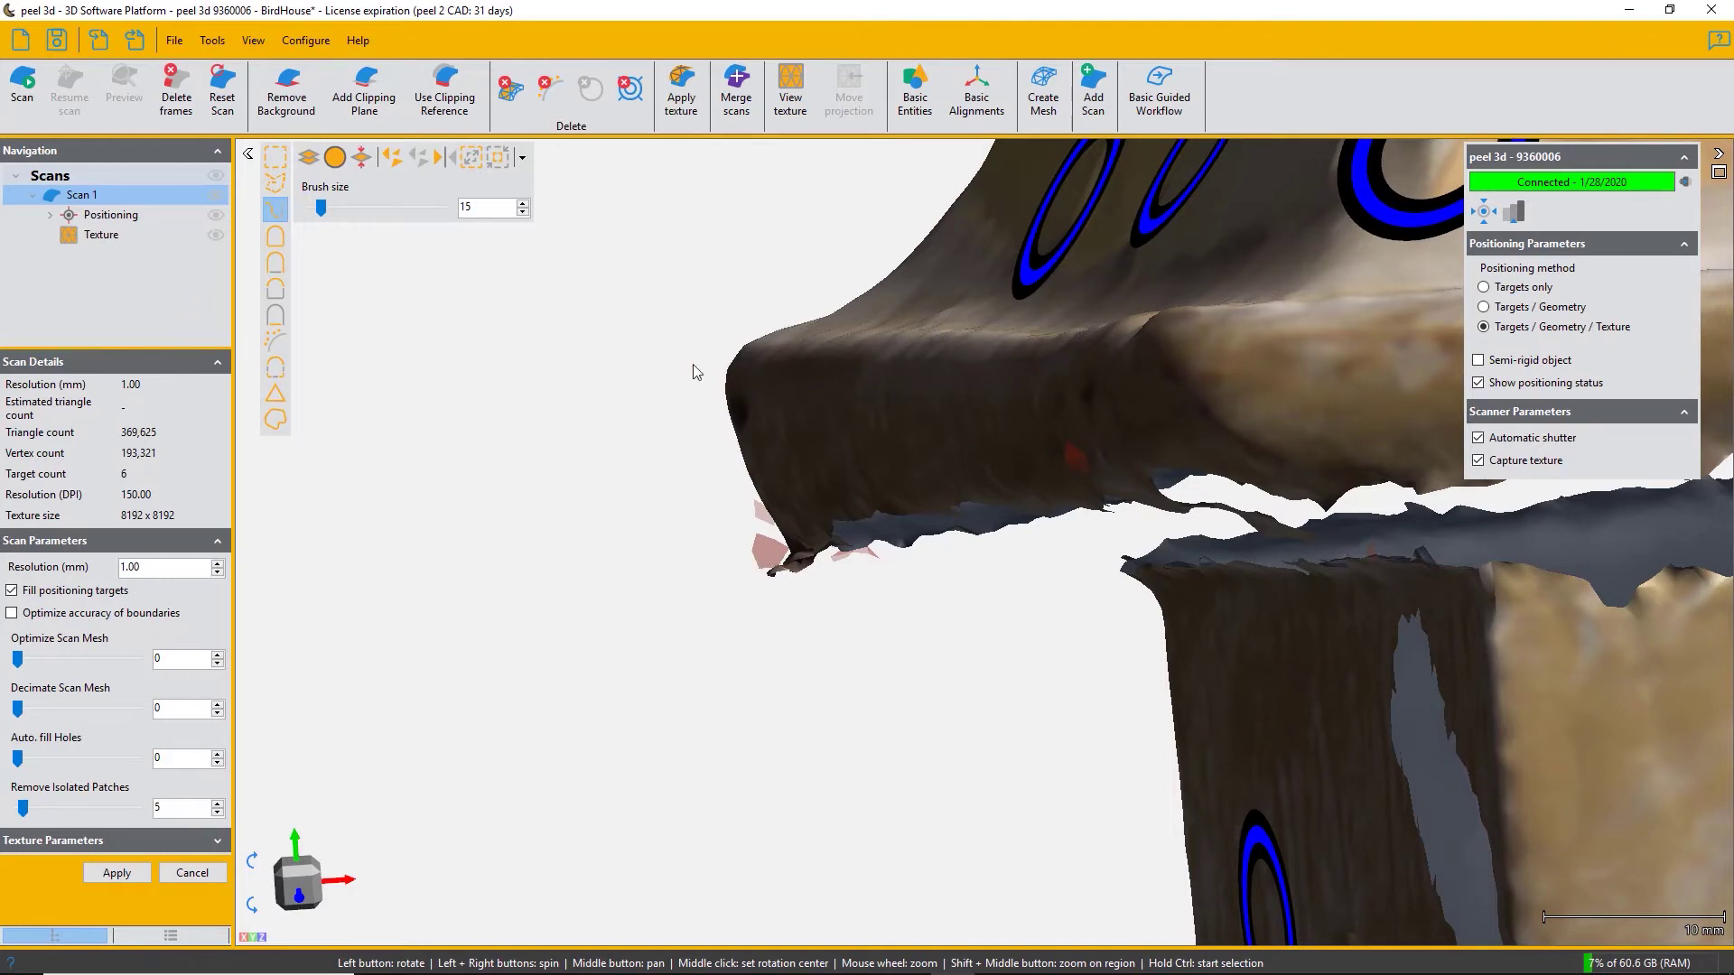
# Delete the isolated patches (369,625 to 369,230 triangles) and expand Scan 1's Positioning list
pyautogui.click(547, 90)
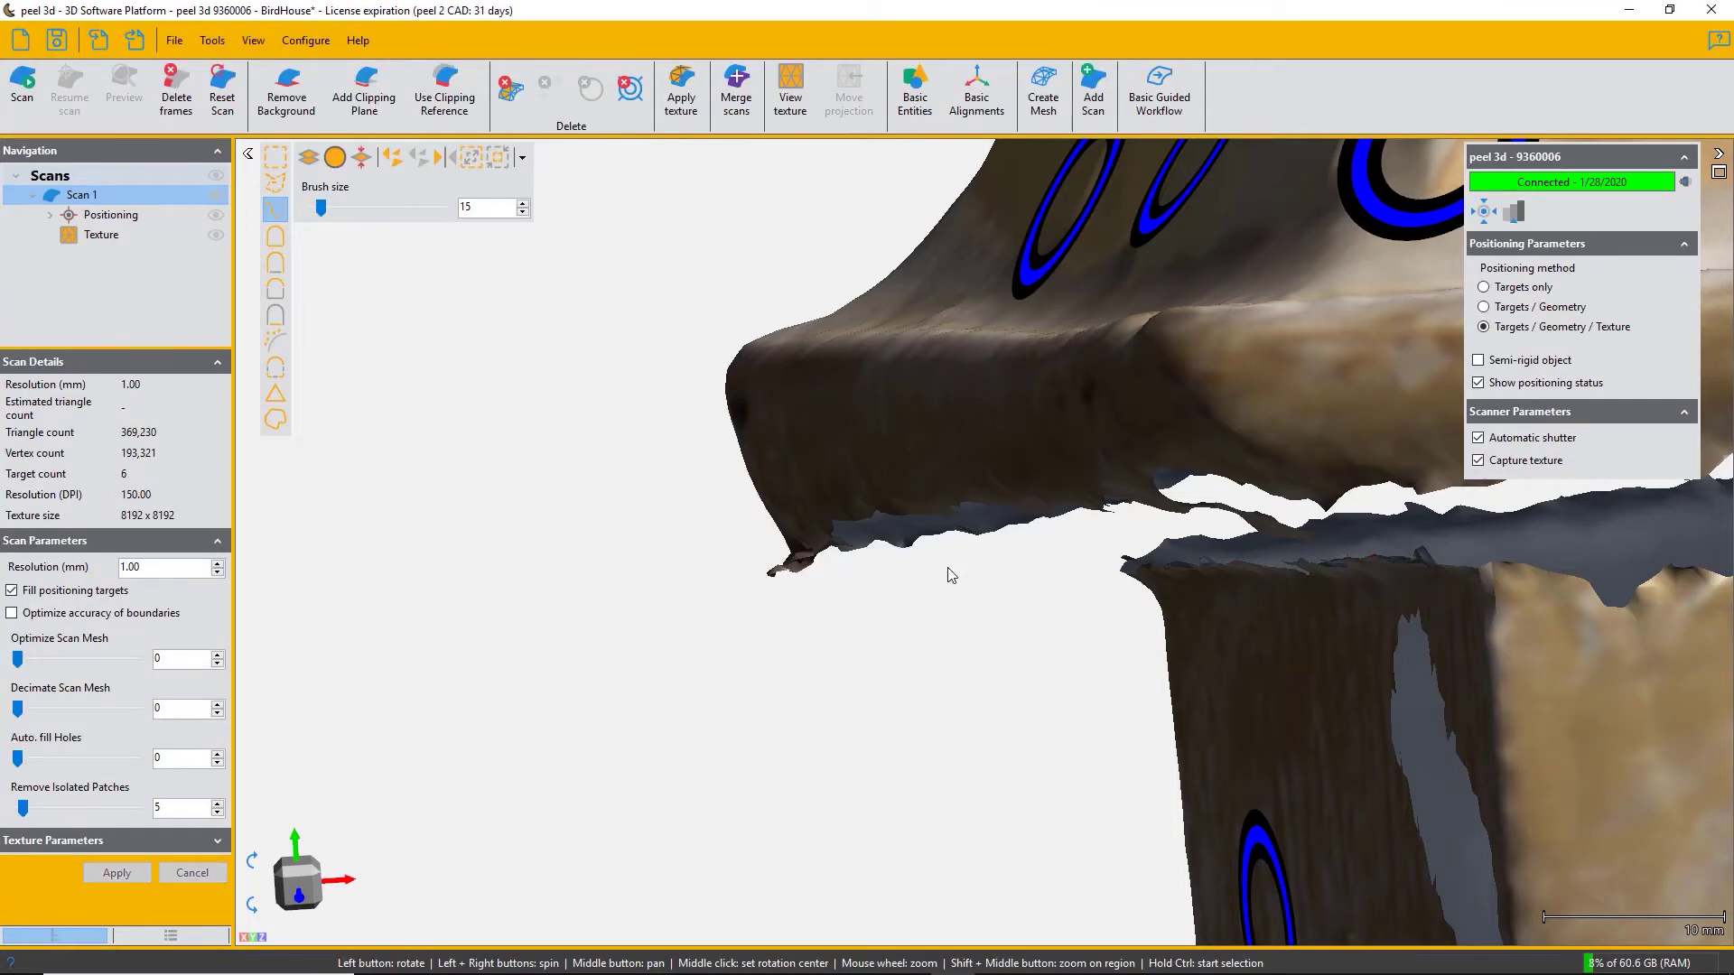
pyautogui.moveTo(951, 575); pyautogui.dragTo(966, 541)
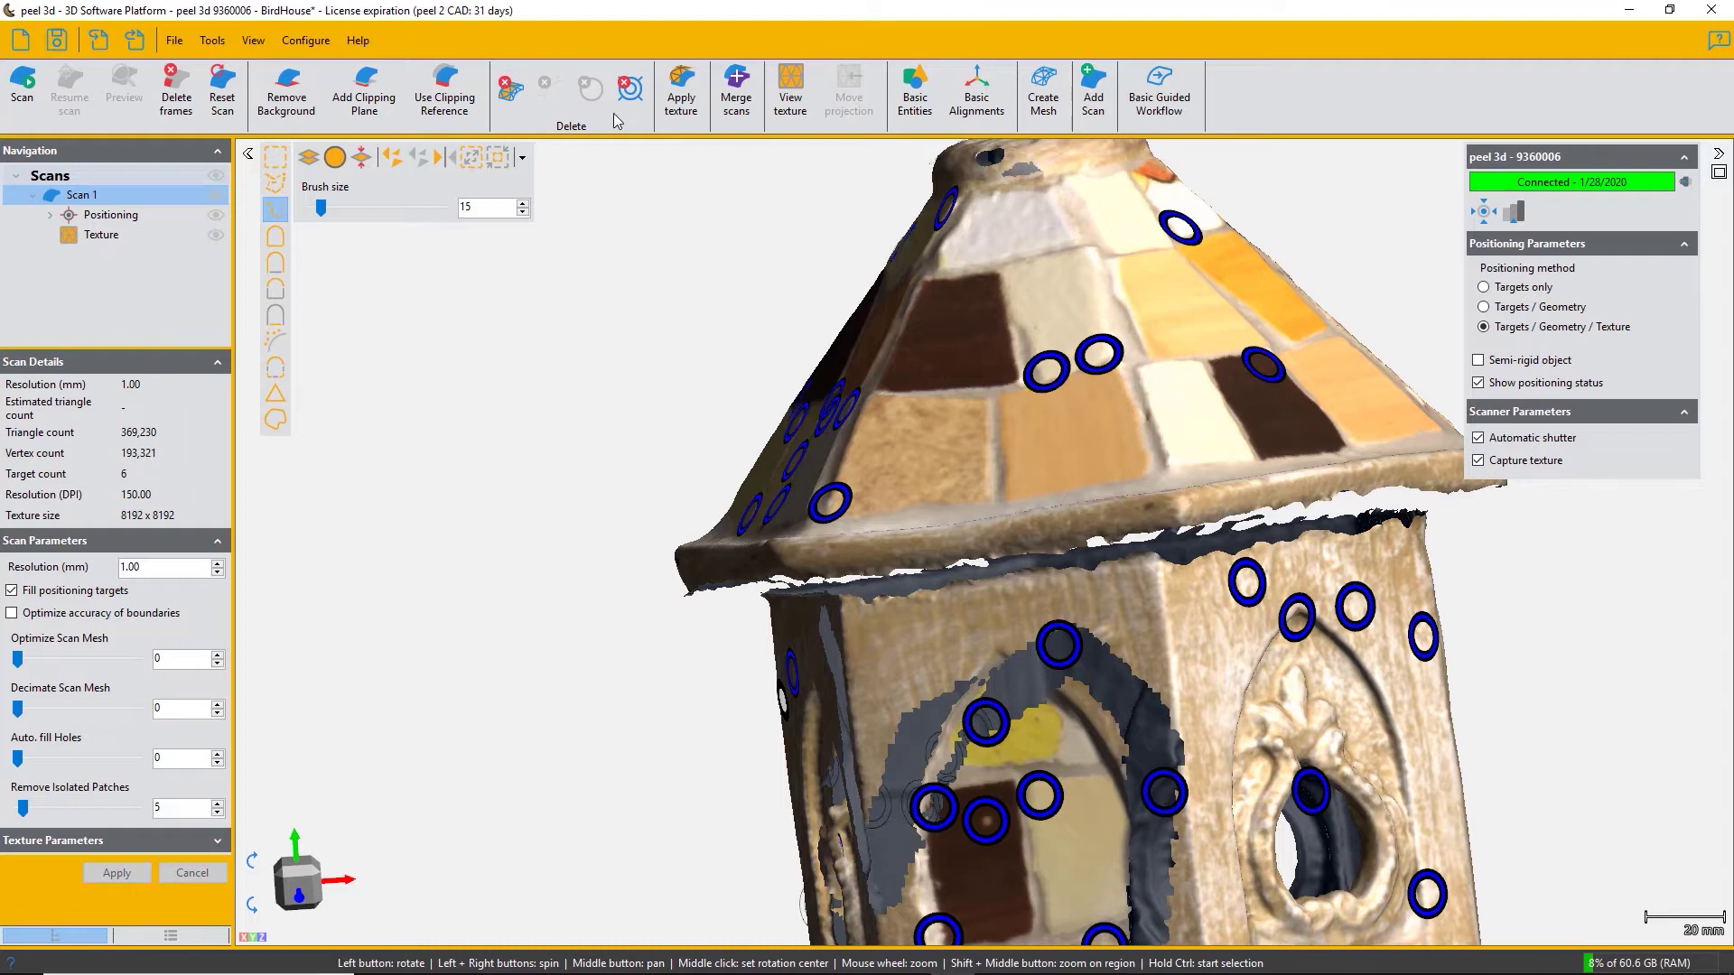
pyautogui.moveTo(945, 340); pyautogui.dragTo(1093, 331)
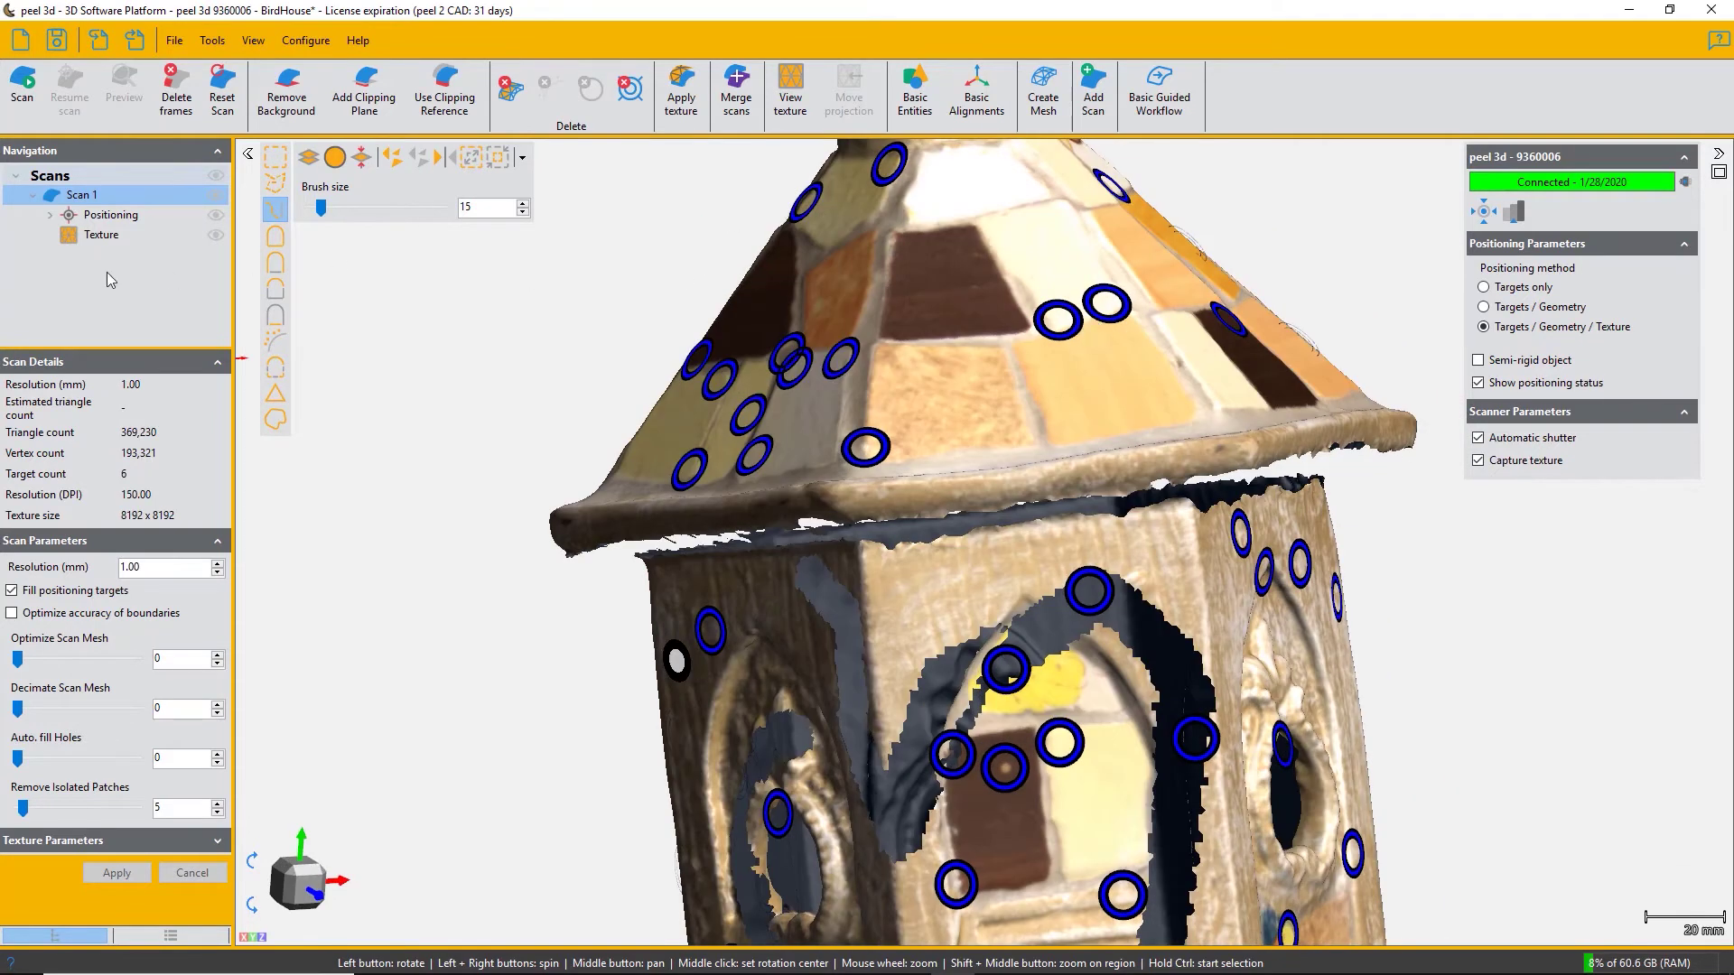
pyautogui.click(50, 215)
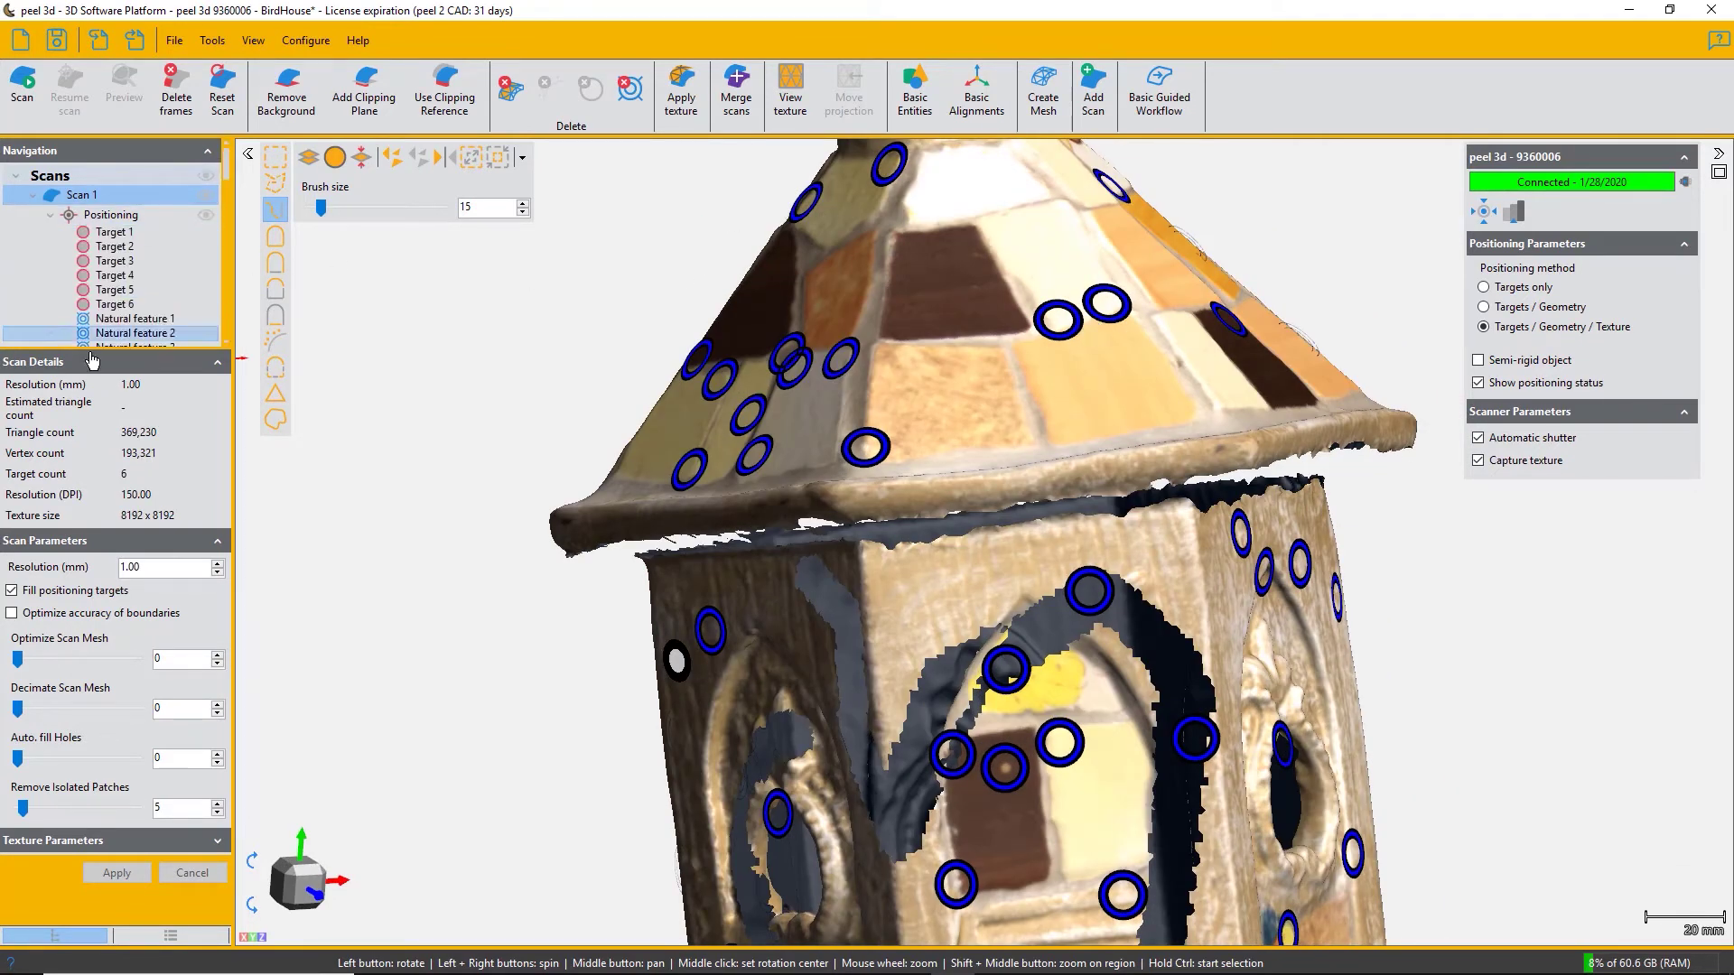
# Expand the natural features list and inspect Targets 1 through 4 on the model
pyautogui.moveTo(94, 347); pyautogui.dragTo(95, 718)
pyautogui.scroll(-5, 1103, 501)
pyautogui.moveTo(1103, 501); pyautogui.dragTo(1138, 596)
pyautogui.scroll(-3, 1038, 388)
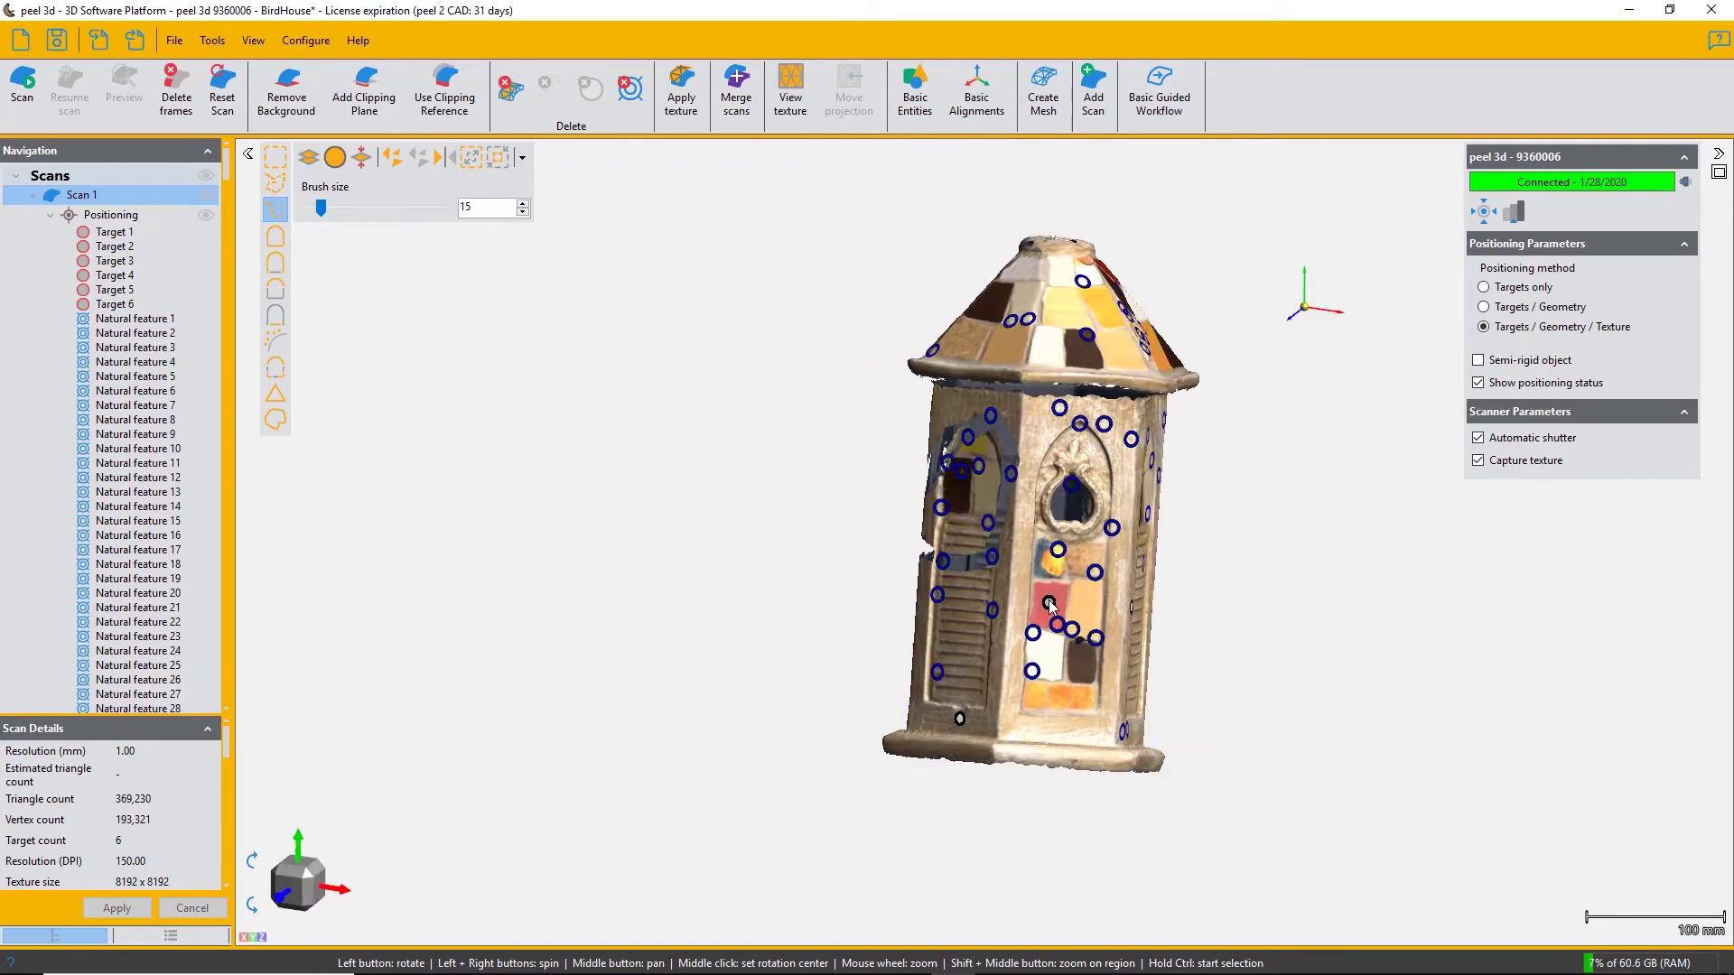
pyautogui.click(115, 236)
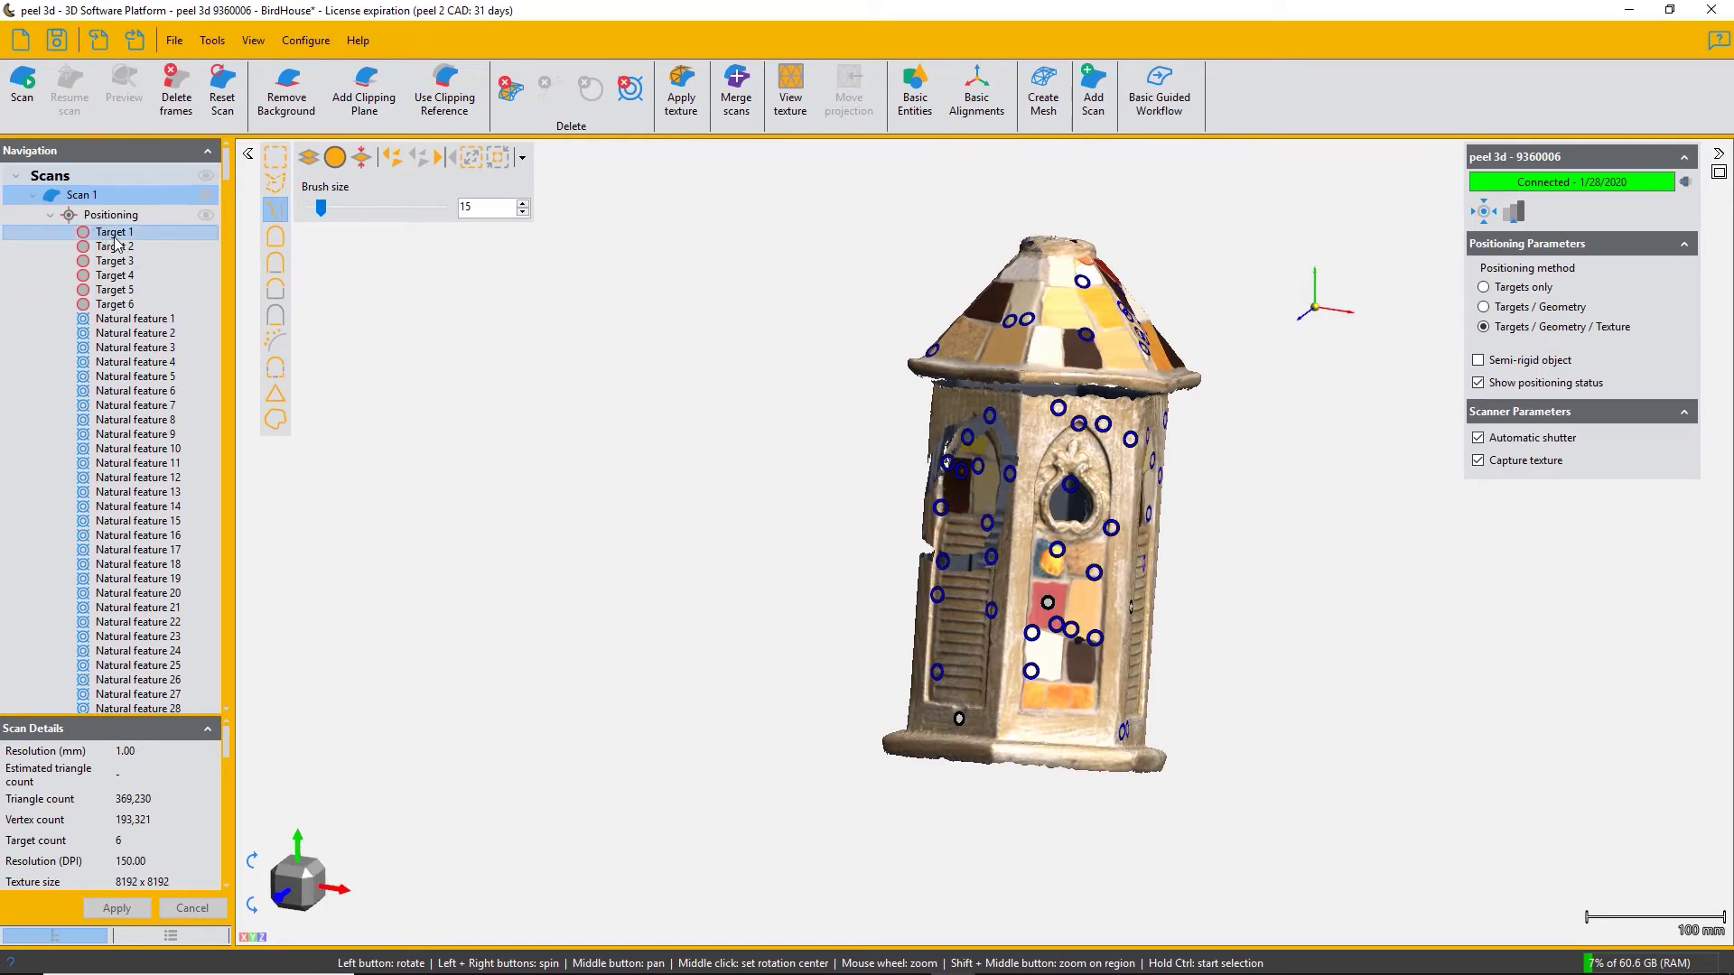
pyautogui.moveTo(115, 253); pyautogui.dragTo(120, 265)
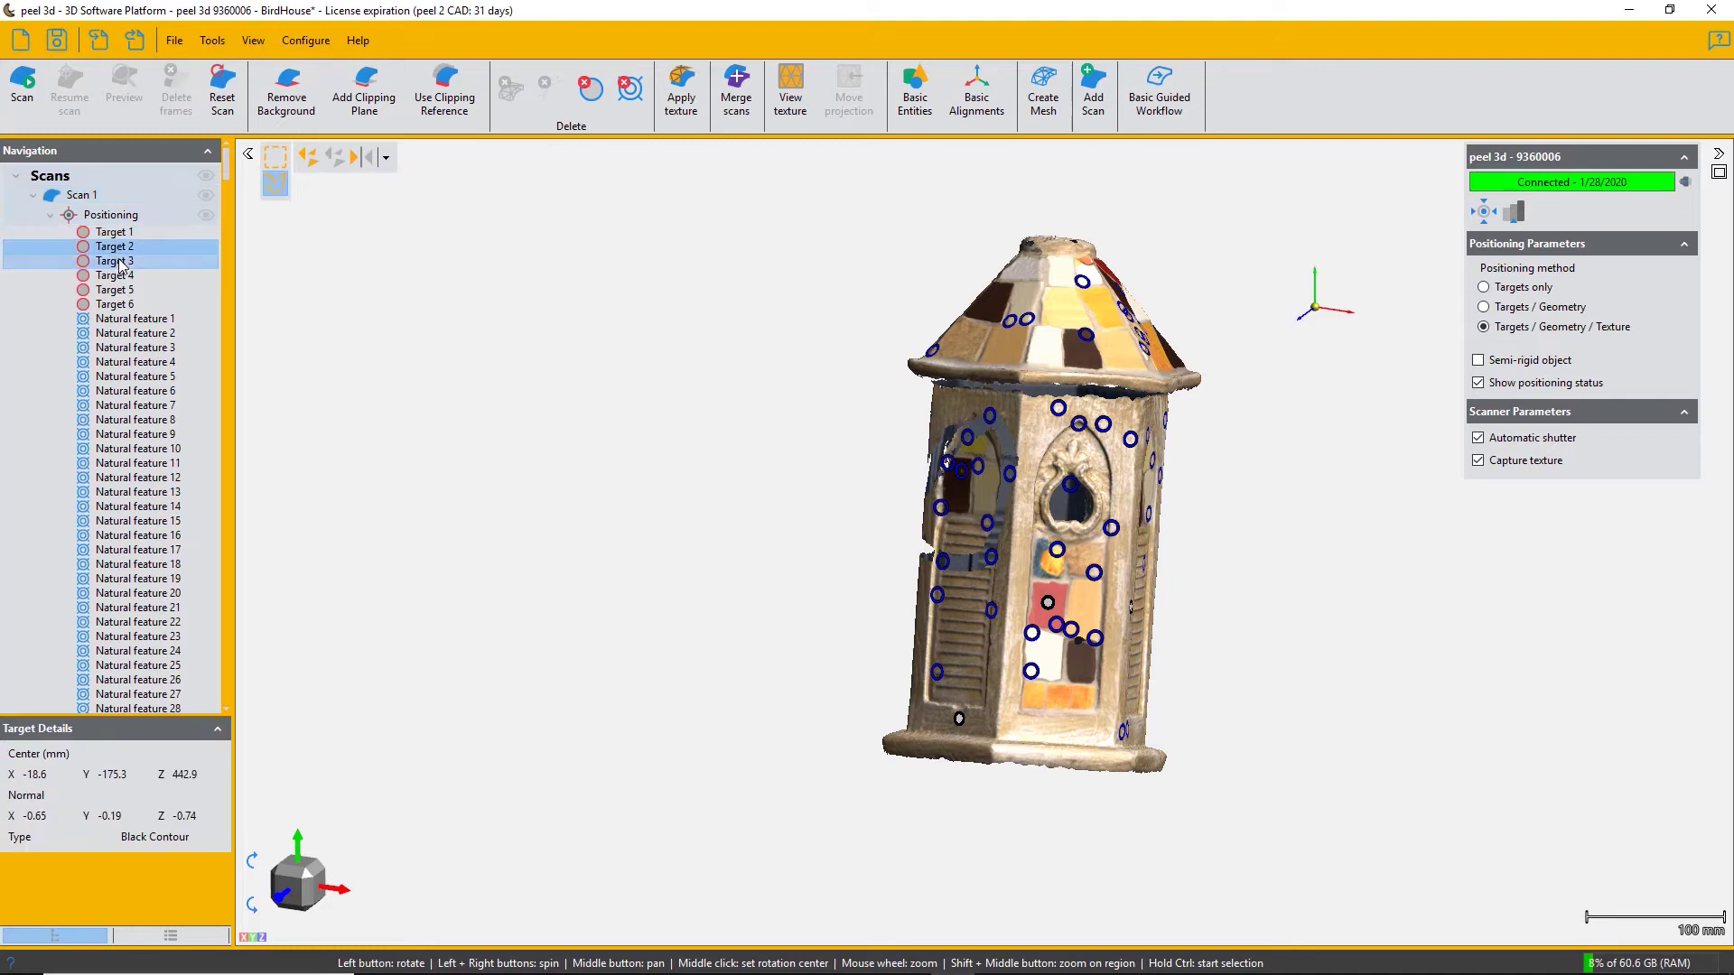
pyautogui.click(119, 262)
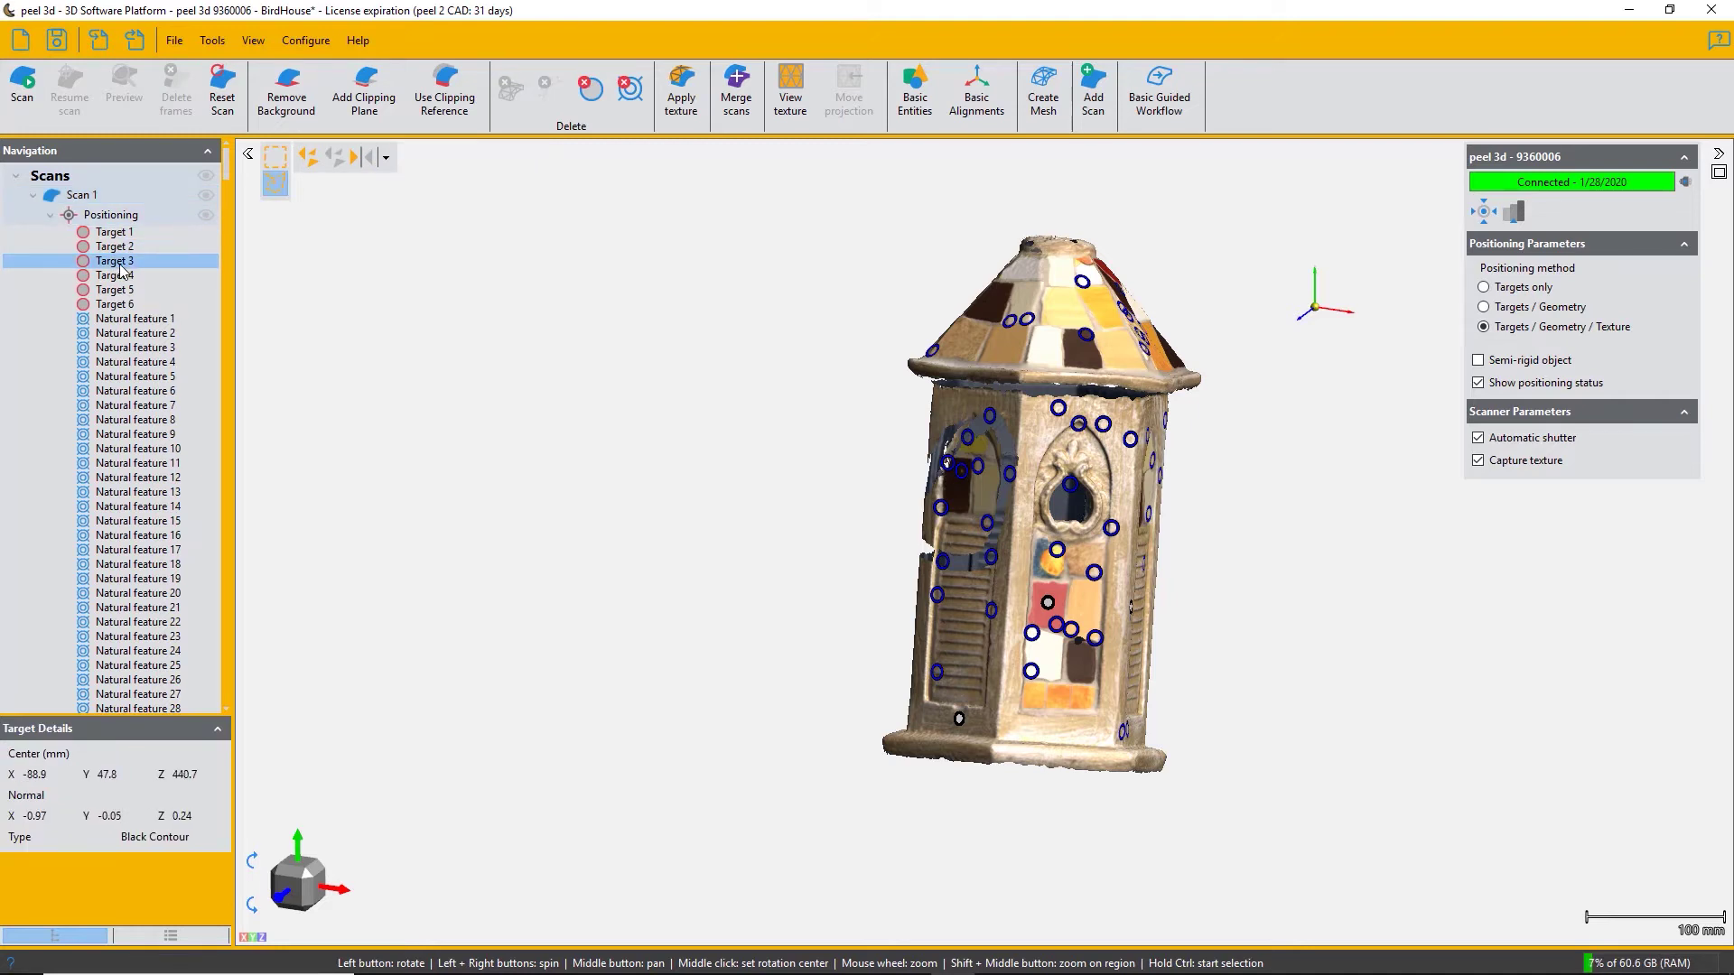
pyautogui.moveTo(120, 269); pyautogui.dragTo(123, 290)
# Locate Targets 5 and 4, viewing the birdhouse's lower side
pyautogui.keyDown('ctrl'); pyautogui.click(959, 720); pyautogui.keyUp('ctrl')
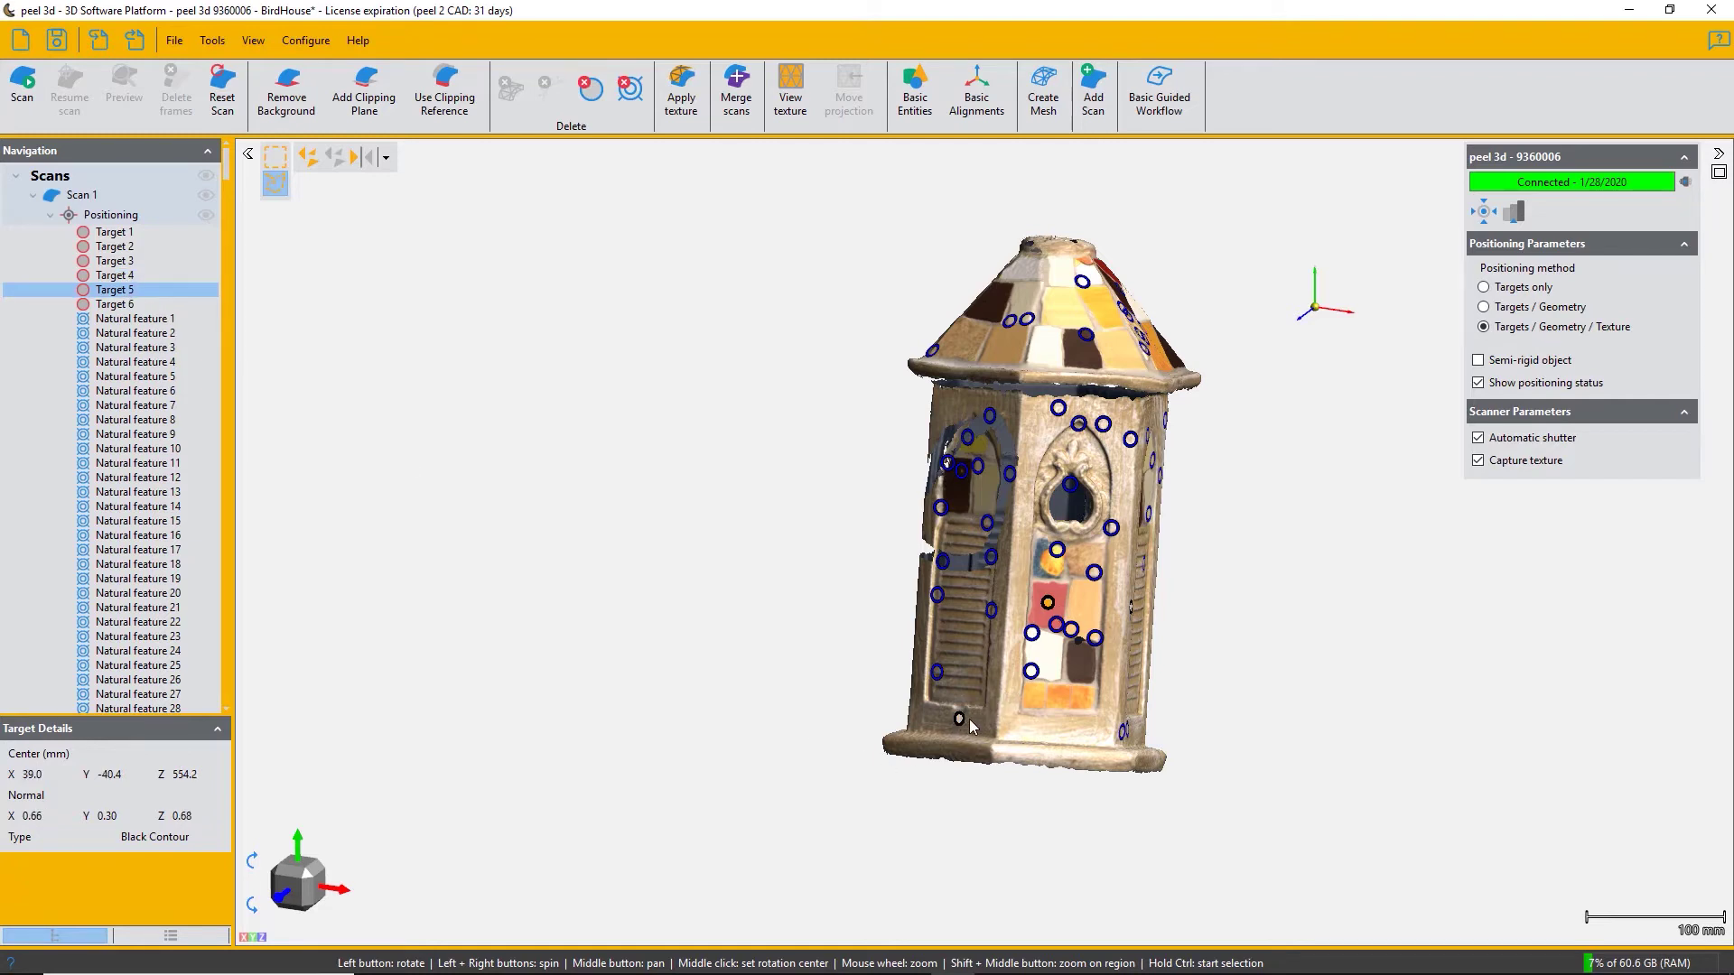
pyautogui.moveTo(123, 290); pyautogui.dragTo(125, 282)
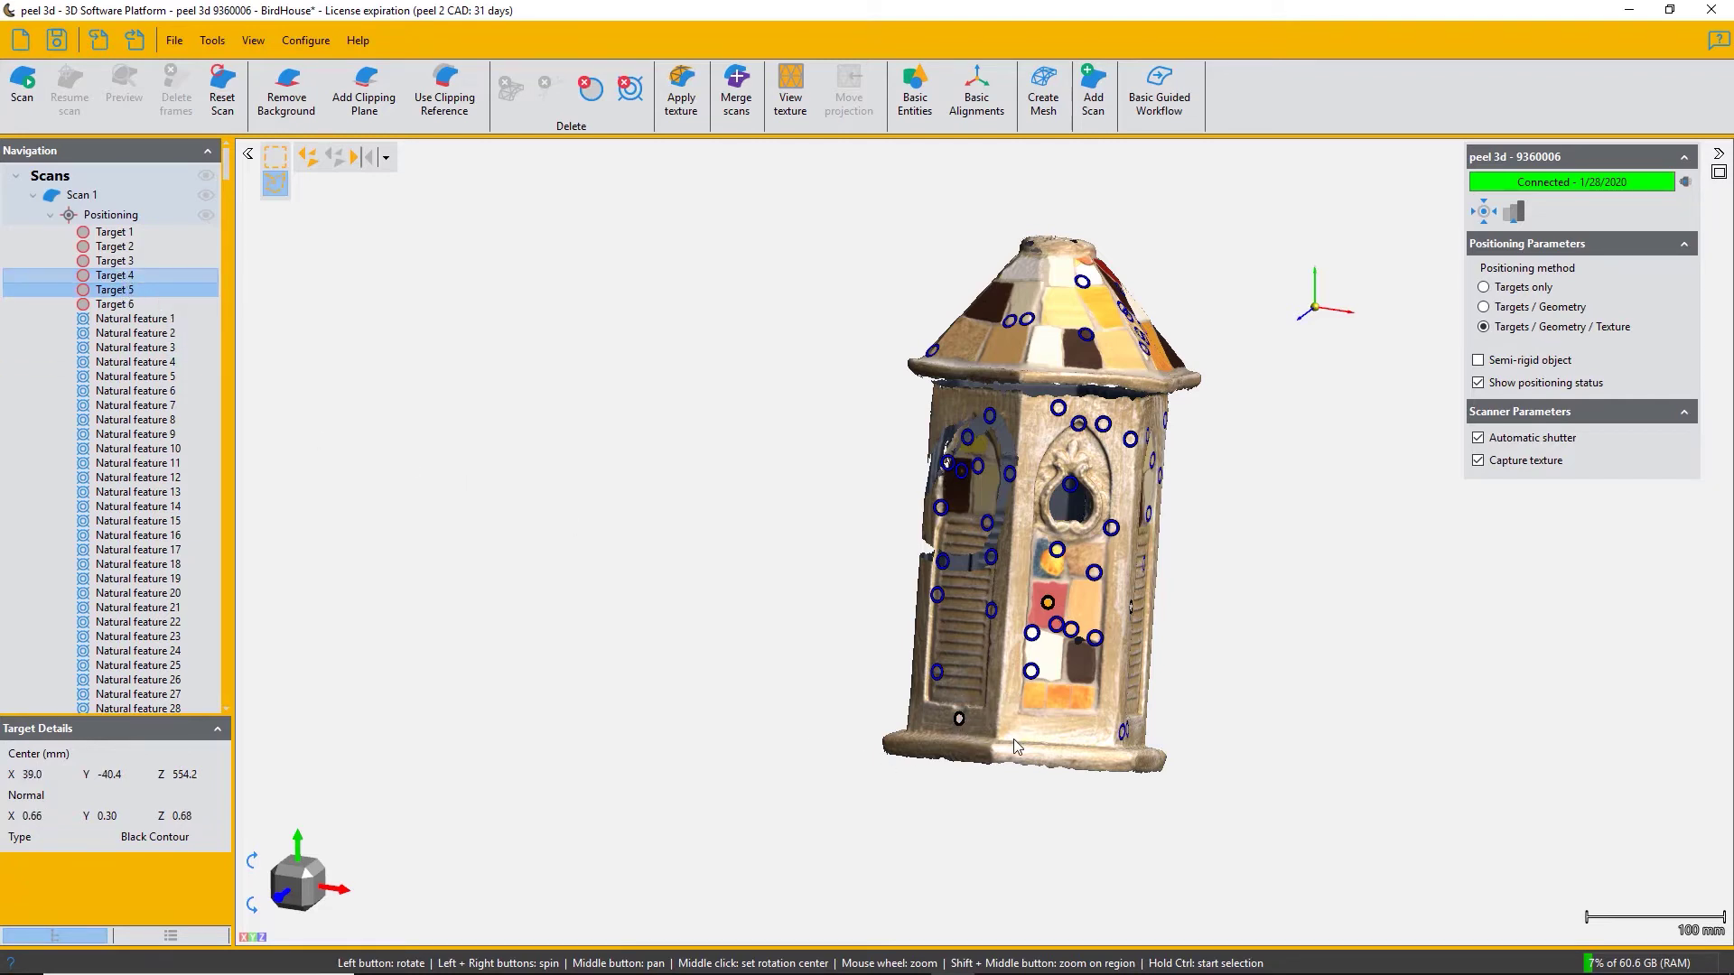
pyautogui.click(961, 720)
pyautogui.moveTo(1011, 696); pyautogui.dragTo(1052, 691)
pyautogui.scroll(3, 1051, 685)
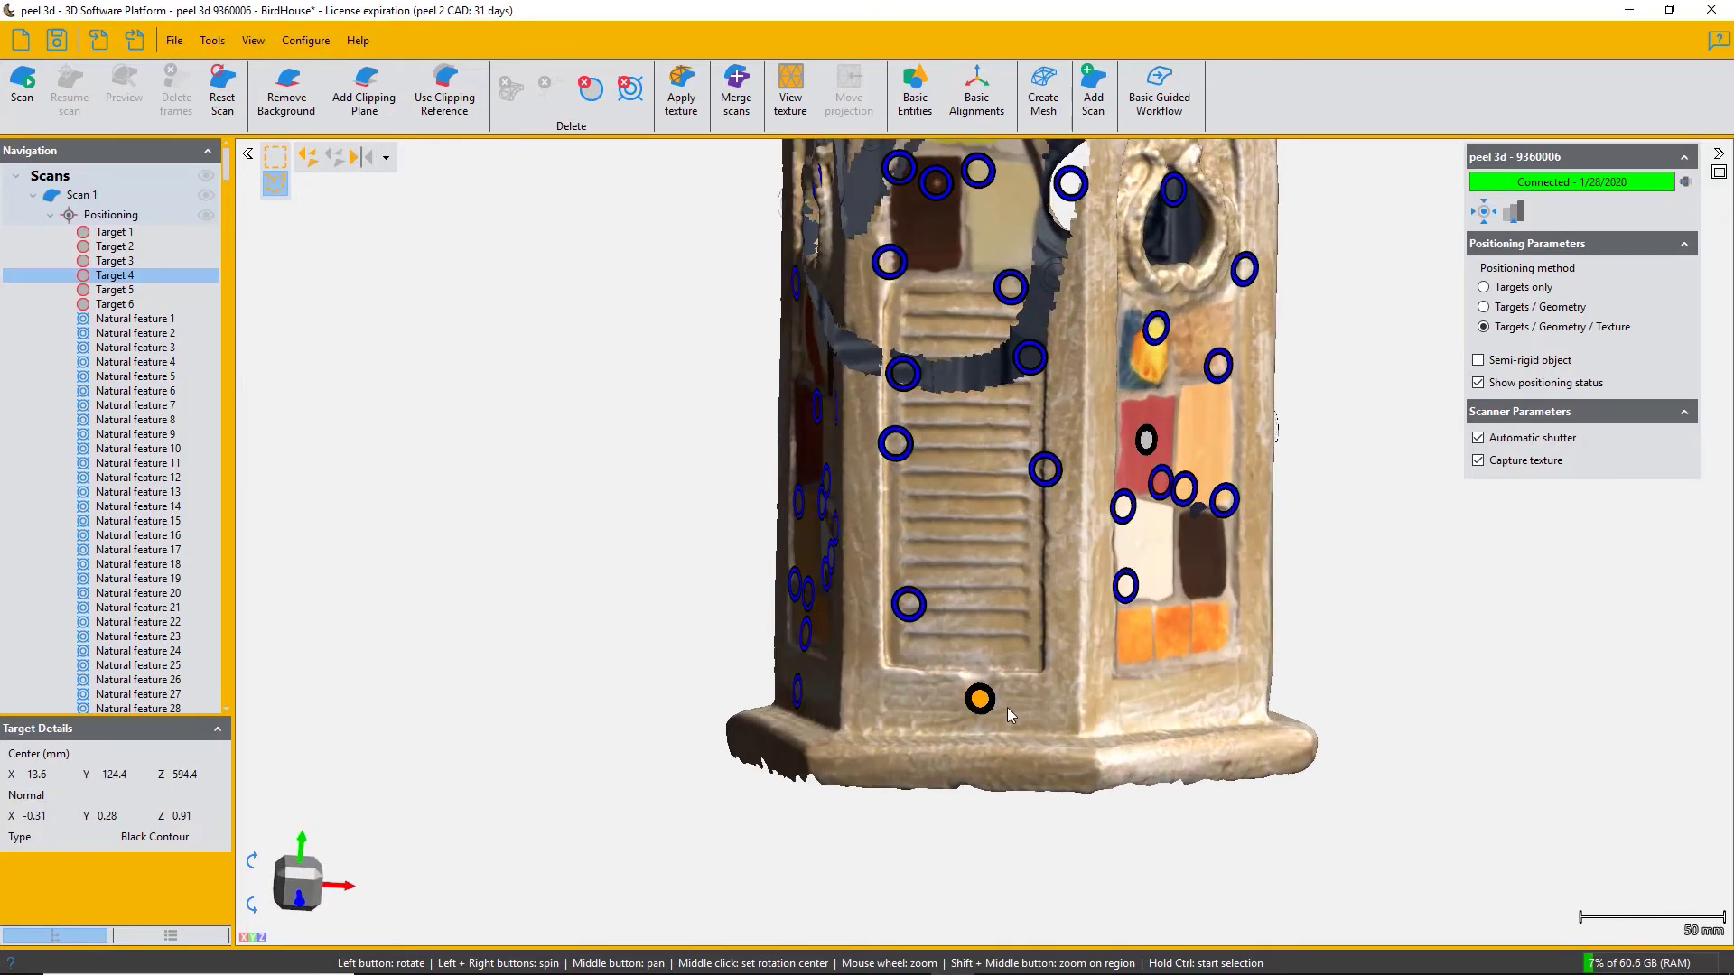
# Add Target 3 and Target 6 to the selection alongside Target 4
pyautogui.keyDown('ctrl'); pyautogui.click(139, 260); pyautogui.keyUp('ctrl')
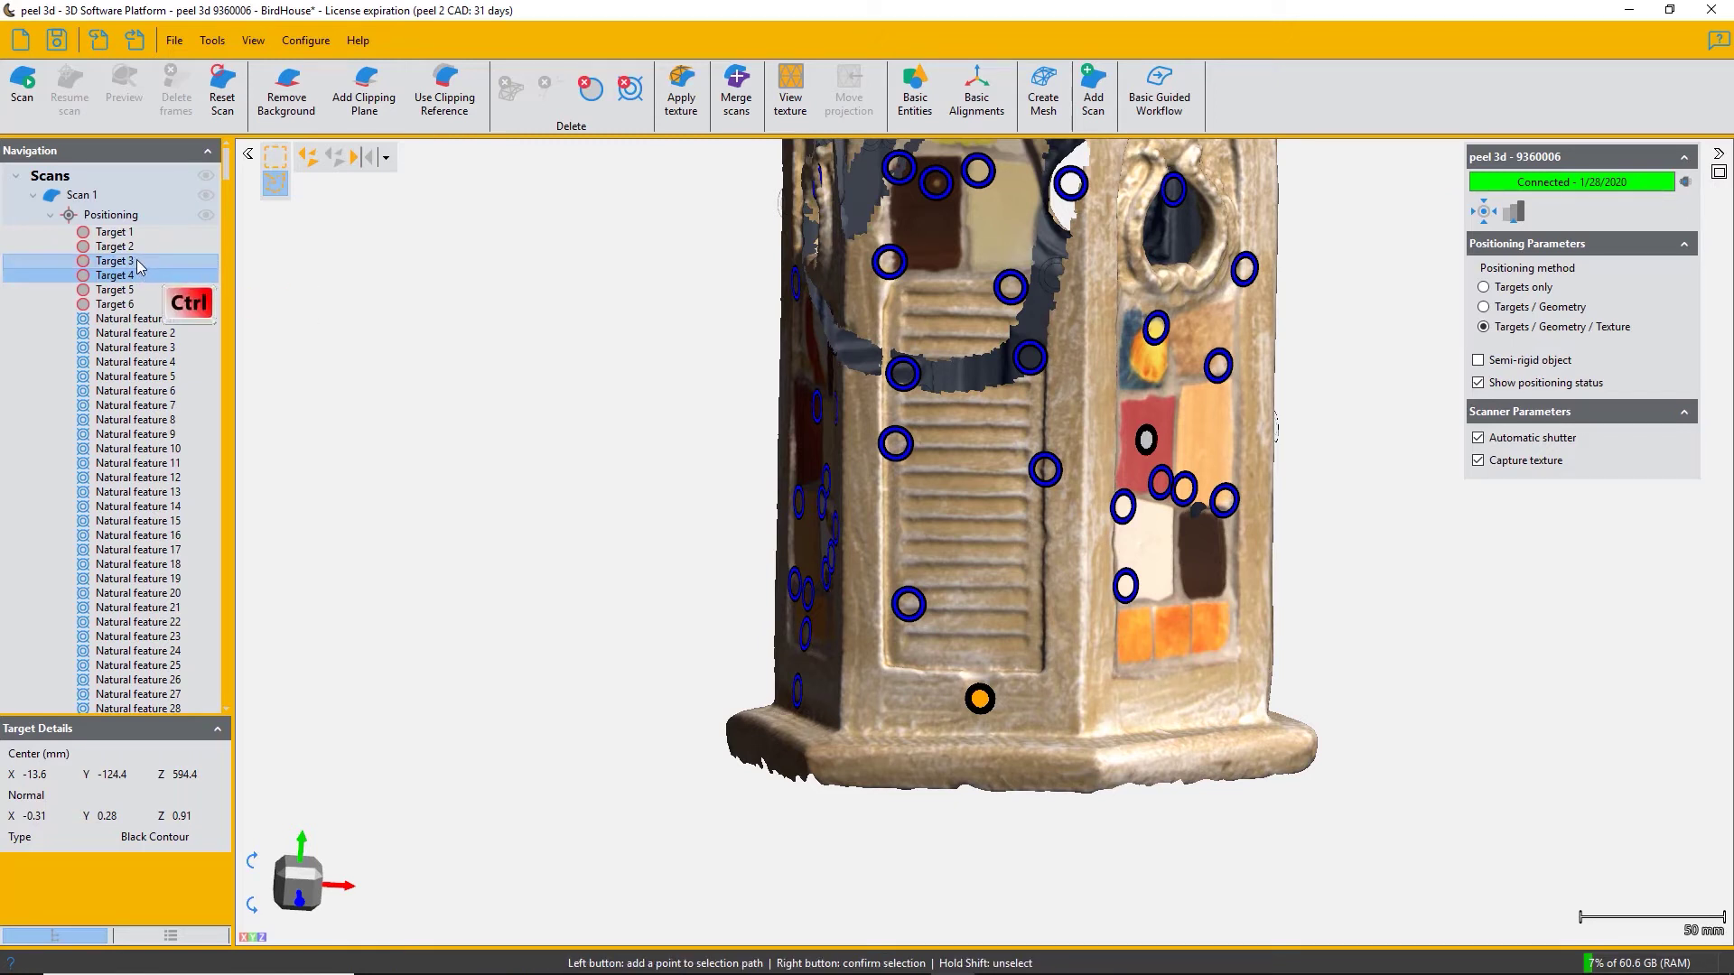
pyautogui.keyDown('ctrl'); pyautogui.click(129, 304); pyautogui.keyUp('ctrl')
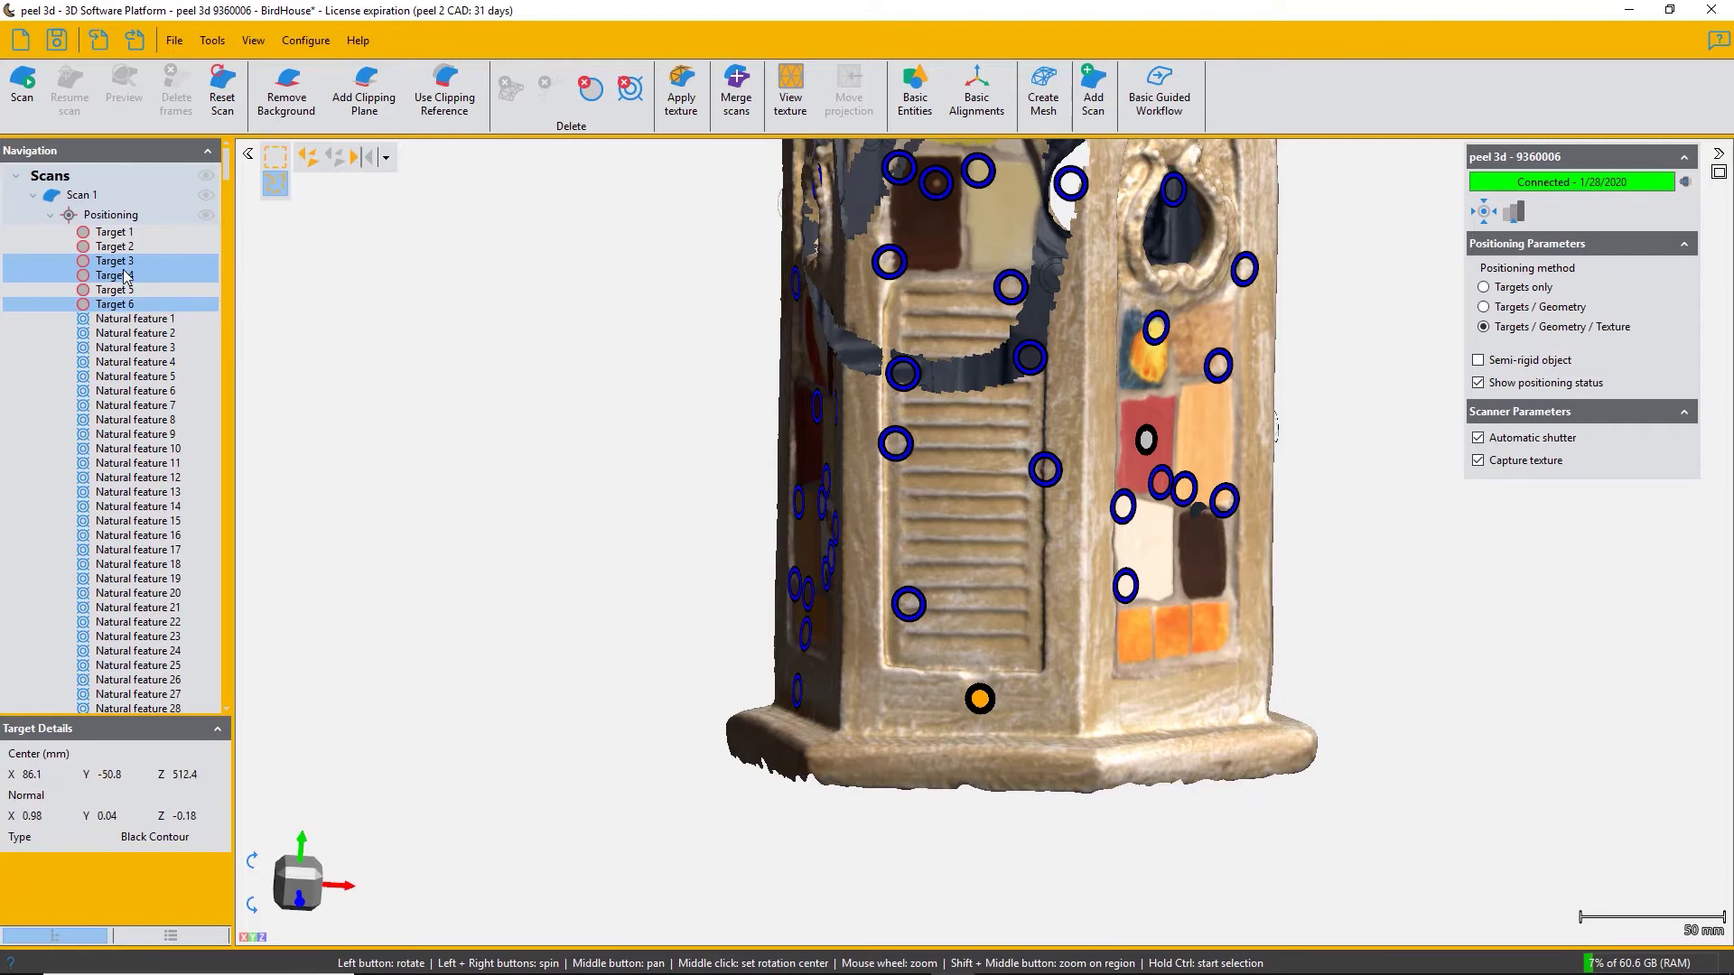
pyautogui.scroll(-6, 968, 552)
pyautogui.moveTo(961, 505); pyautogui.dragTo(1072, 484)
pyautogui.moveTo(862, 578); pyautogui.dragTo(485, 295)
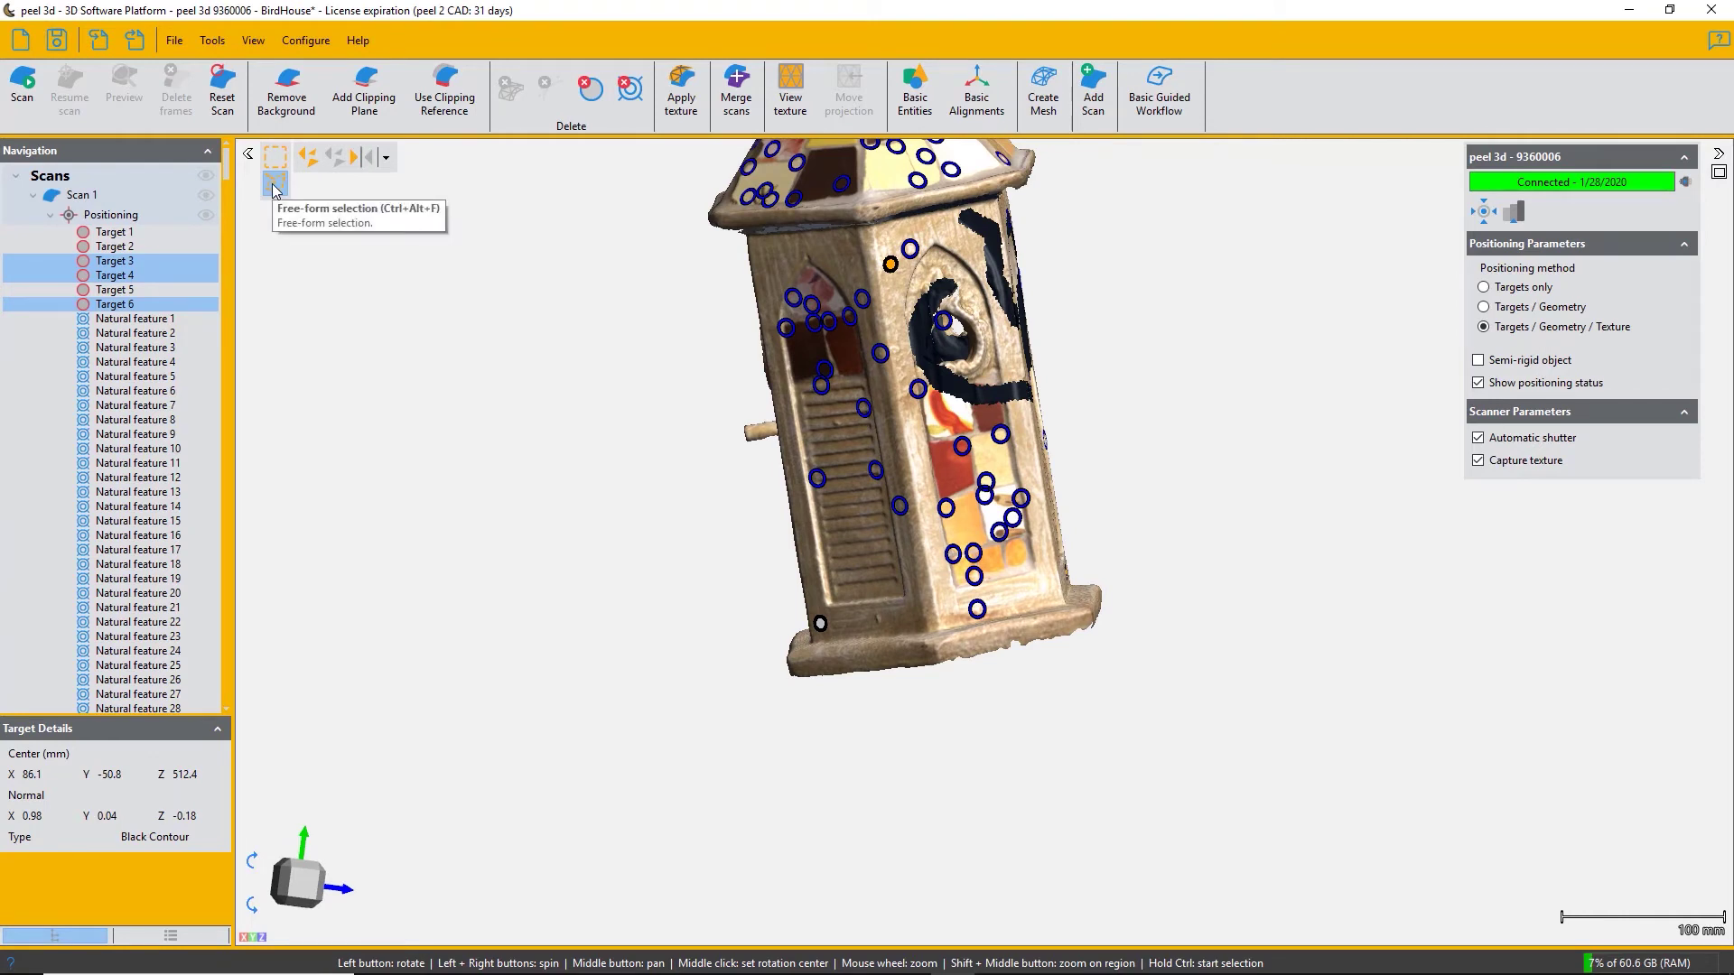
# Free-form outline and add the black target near the birdhouse base to the selection
pyautogui.keyDown('ctrl'); pyautogui.click(815, 598); pyautogui.keyUp('ctrl')
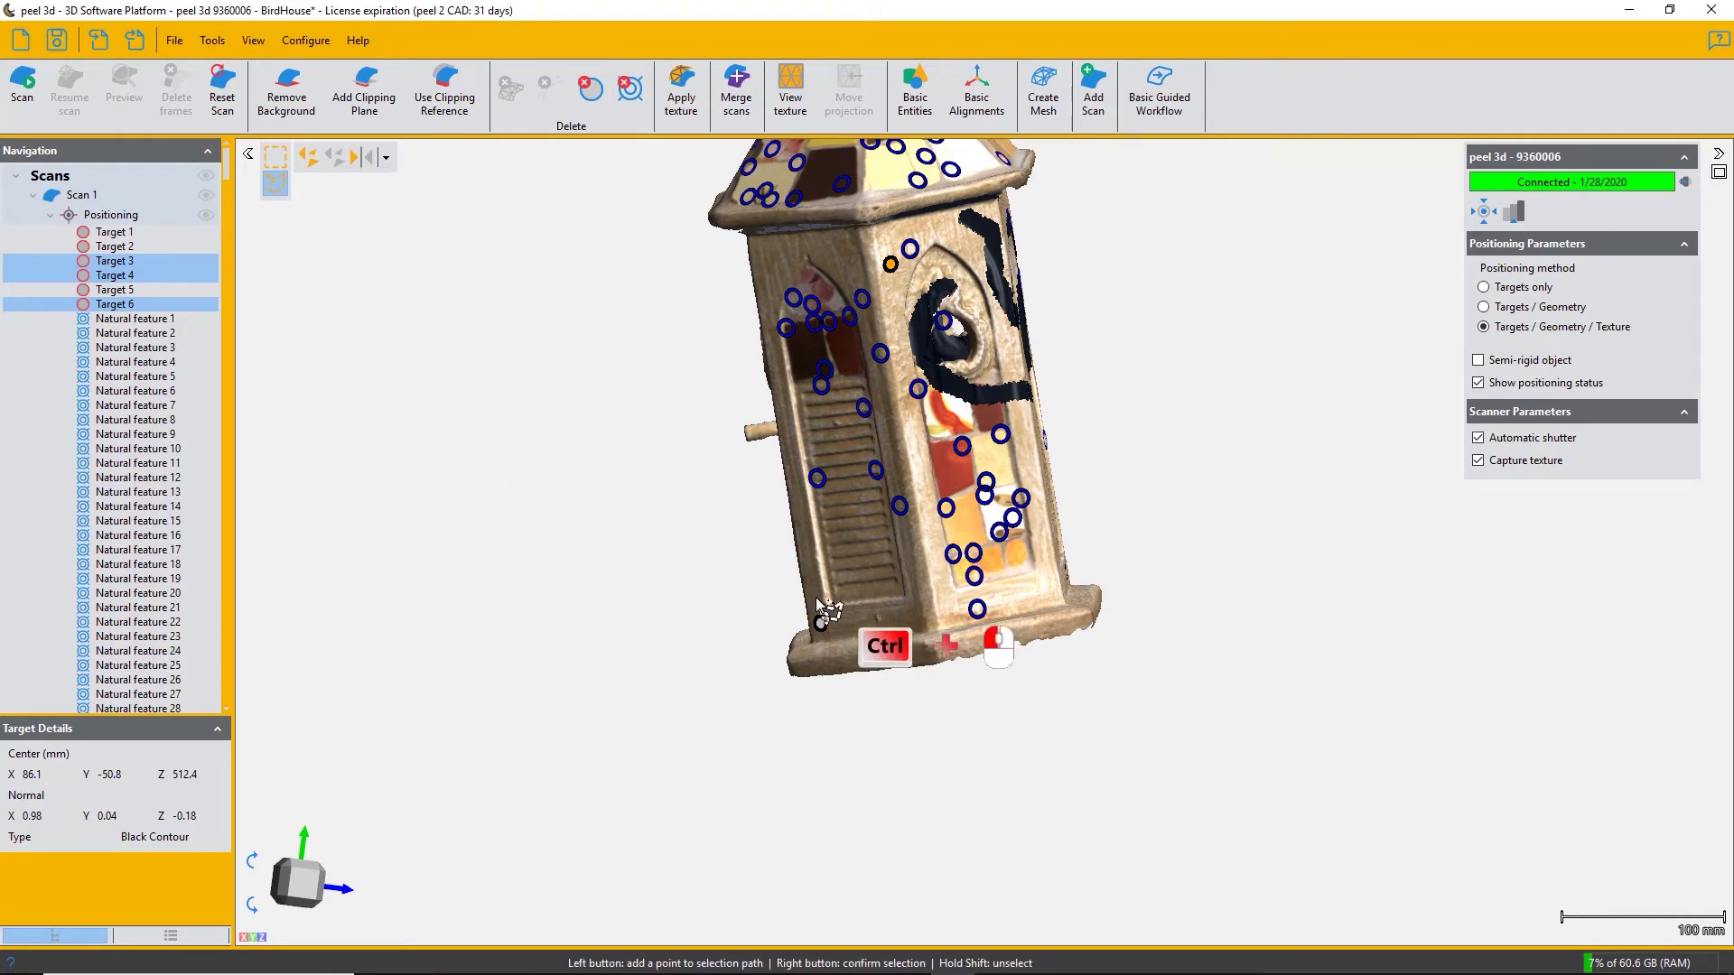
pyautogui.keyDown('ctrl'); pyautogui.click(840, 619); pyautogui.keyUp('ctrl')
pyautogui.keyDown('ctrl'); pyautogui.click(832, 644); pyautogui.keyUp('ctrl')
pyautogui.keyDown('ctrl'); pyautogui.click(795, 641); pyautogui.keyUp('ctrl')
pyautogui.keyDown('ctrl'); pyautogui.click(784, 616); pyautogui.keyUp('ctrl')
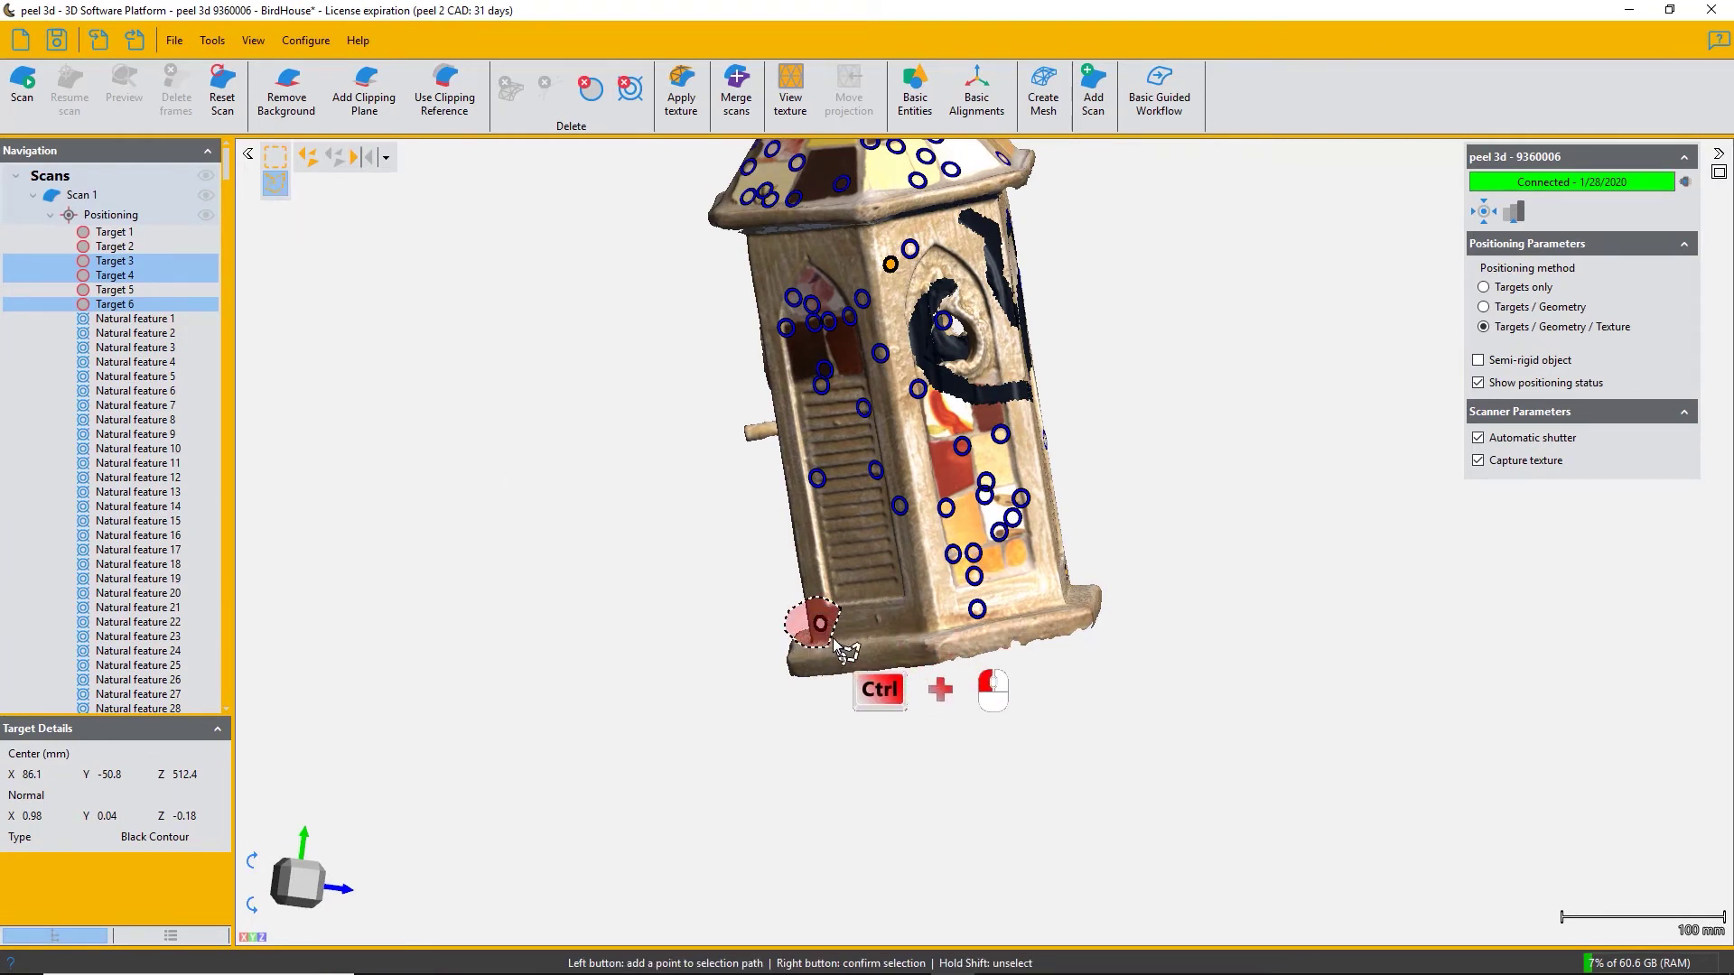
pyautogui.rightClick(261, 331)
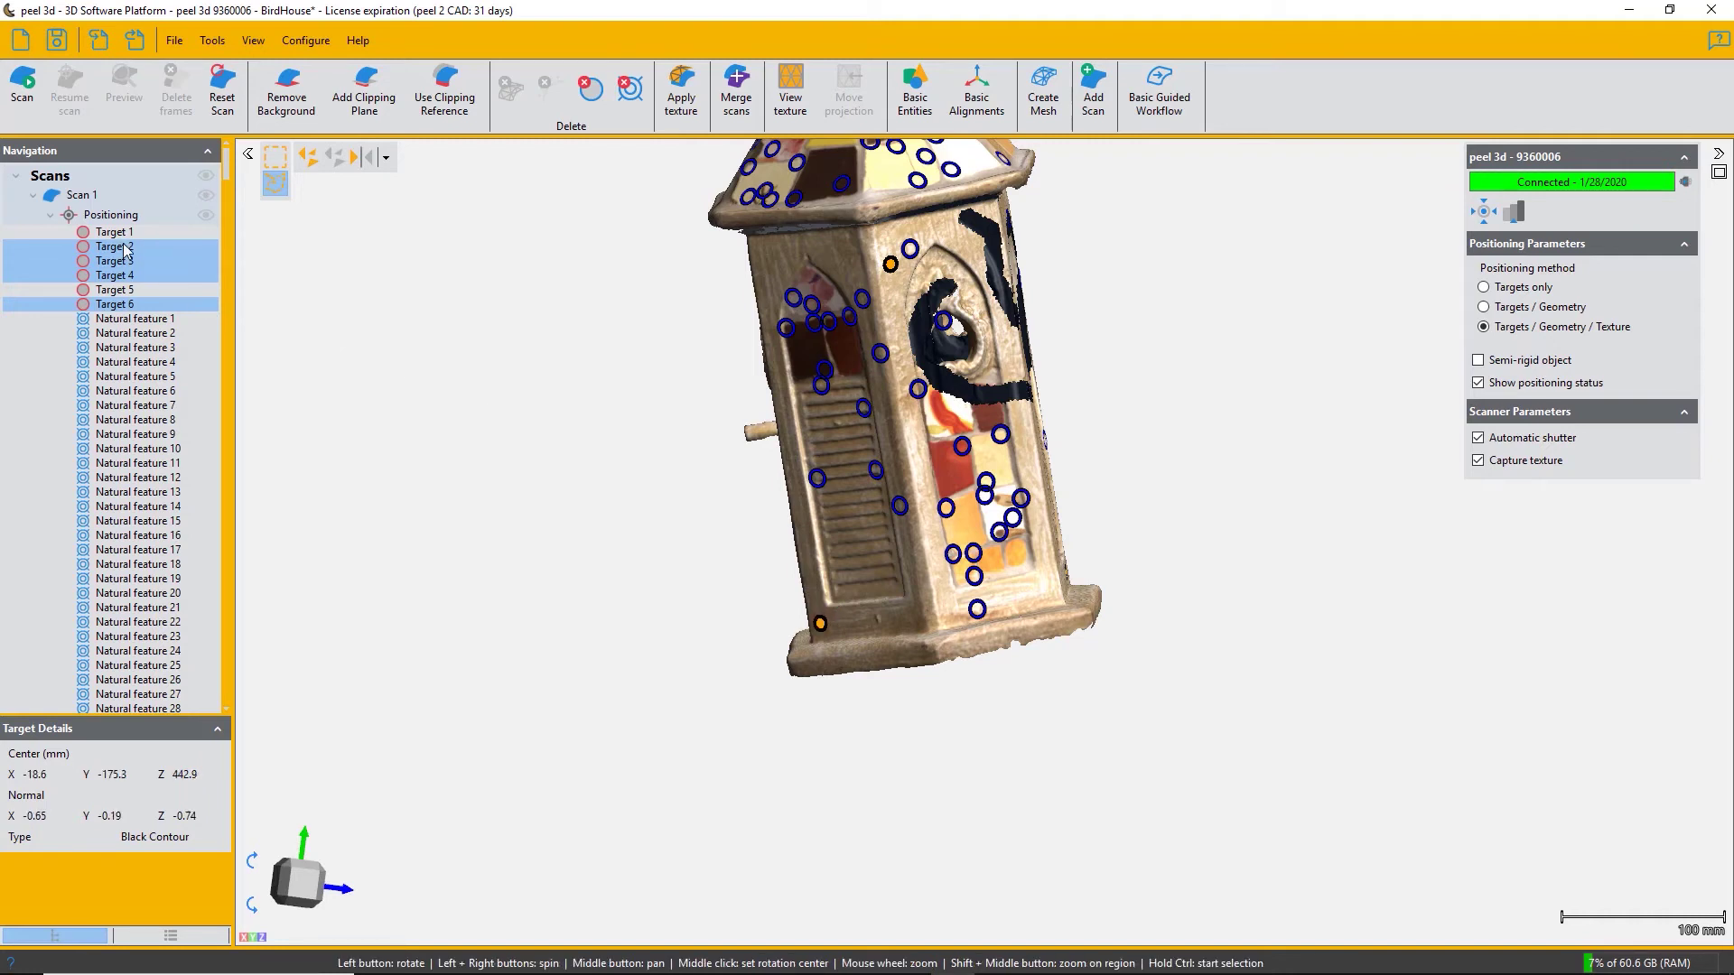
pyautogui.moveTo(812, 433); pyautogui.dragTo(848, 438)
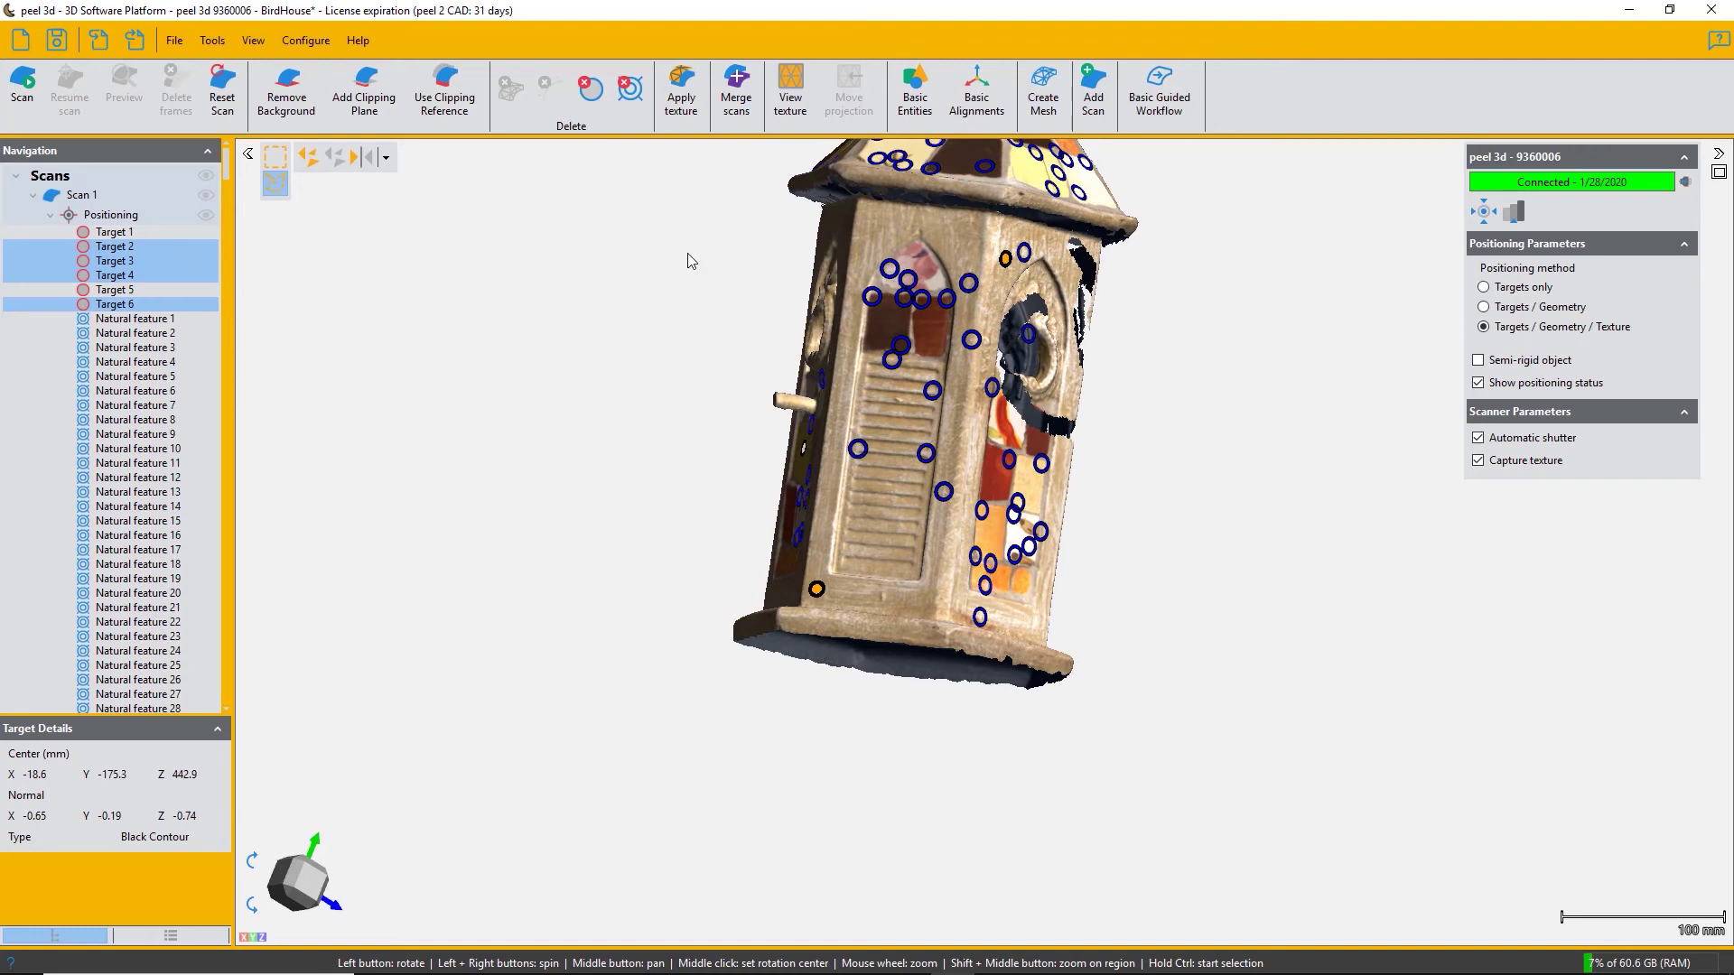
# Delete the four selected targets, leaving only Target 1 and Target 2
pyautogui.click(589, 88)
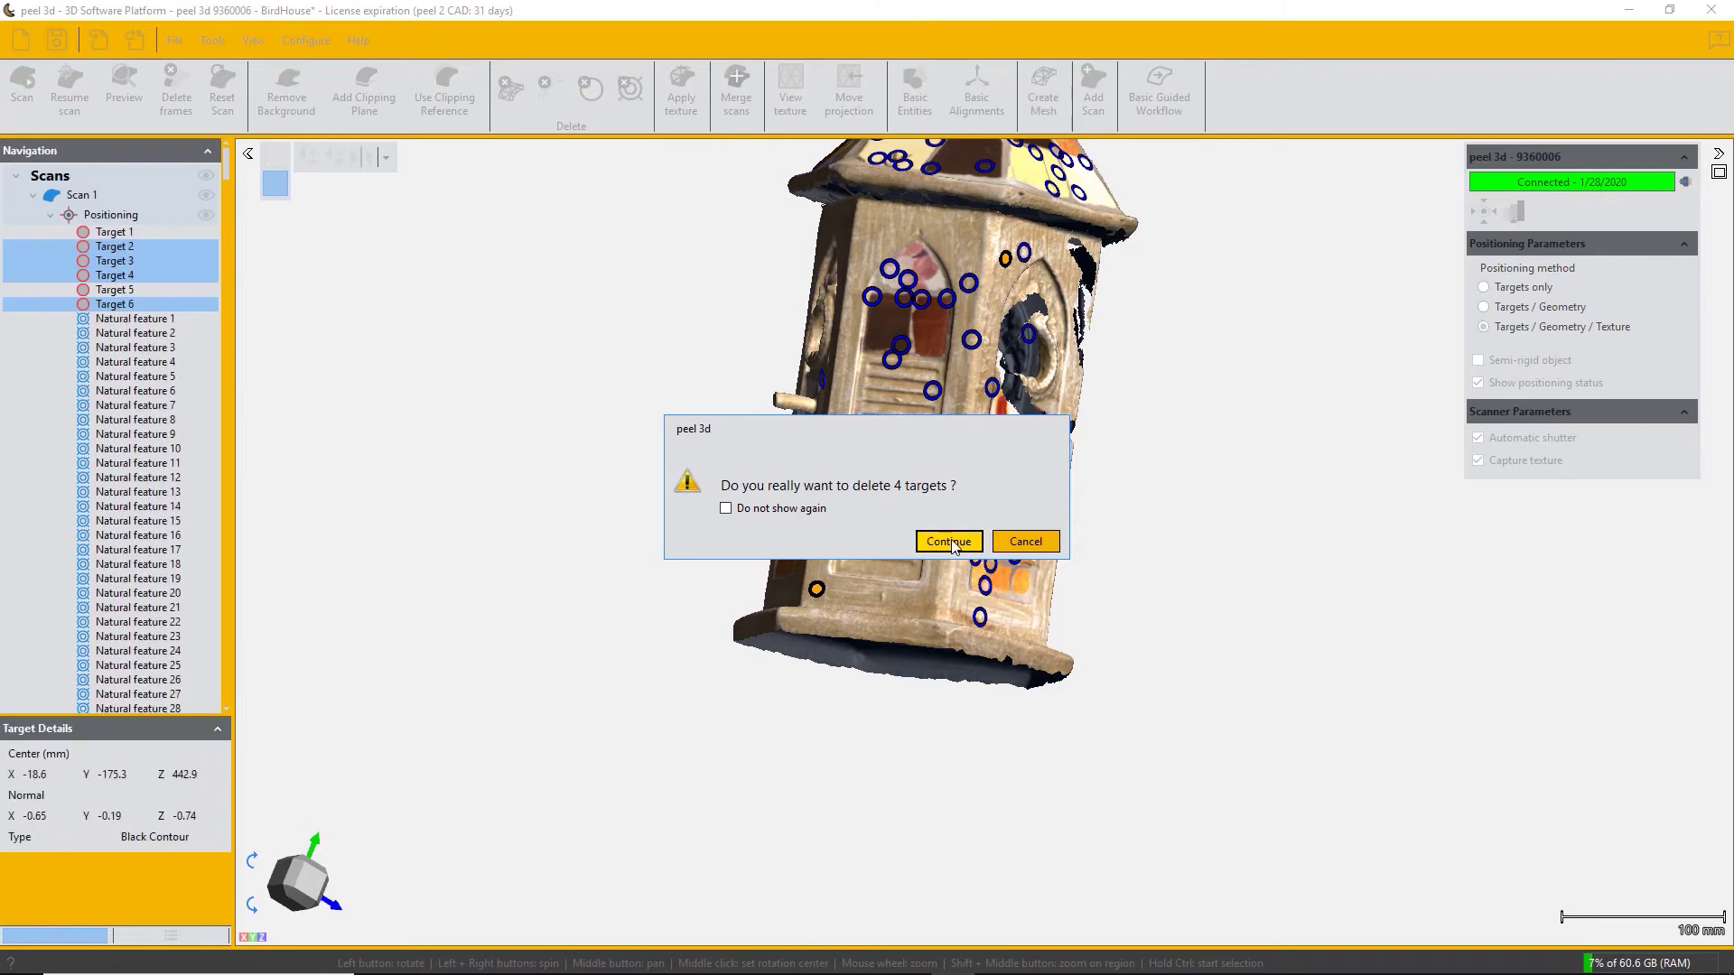
pyautogui.click(950, 542)
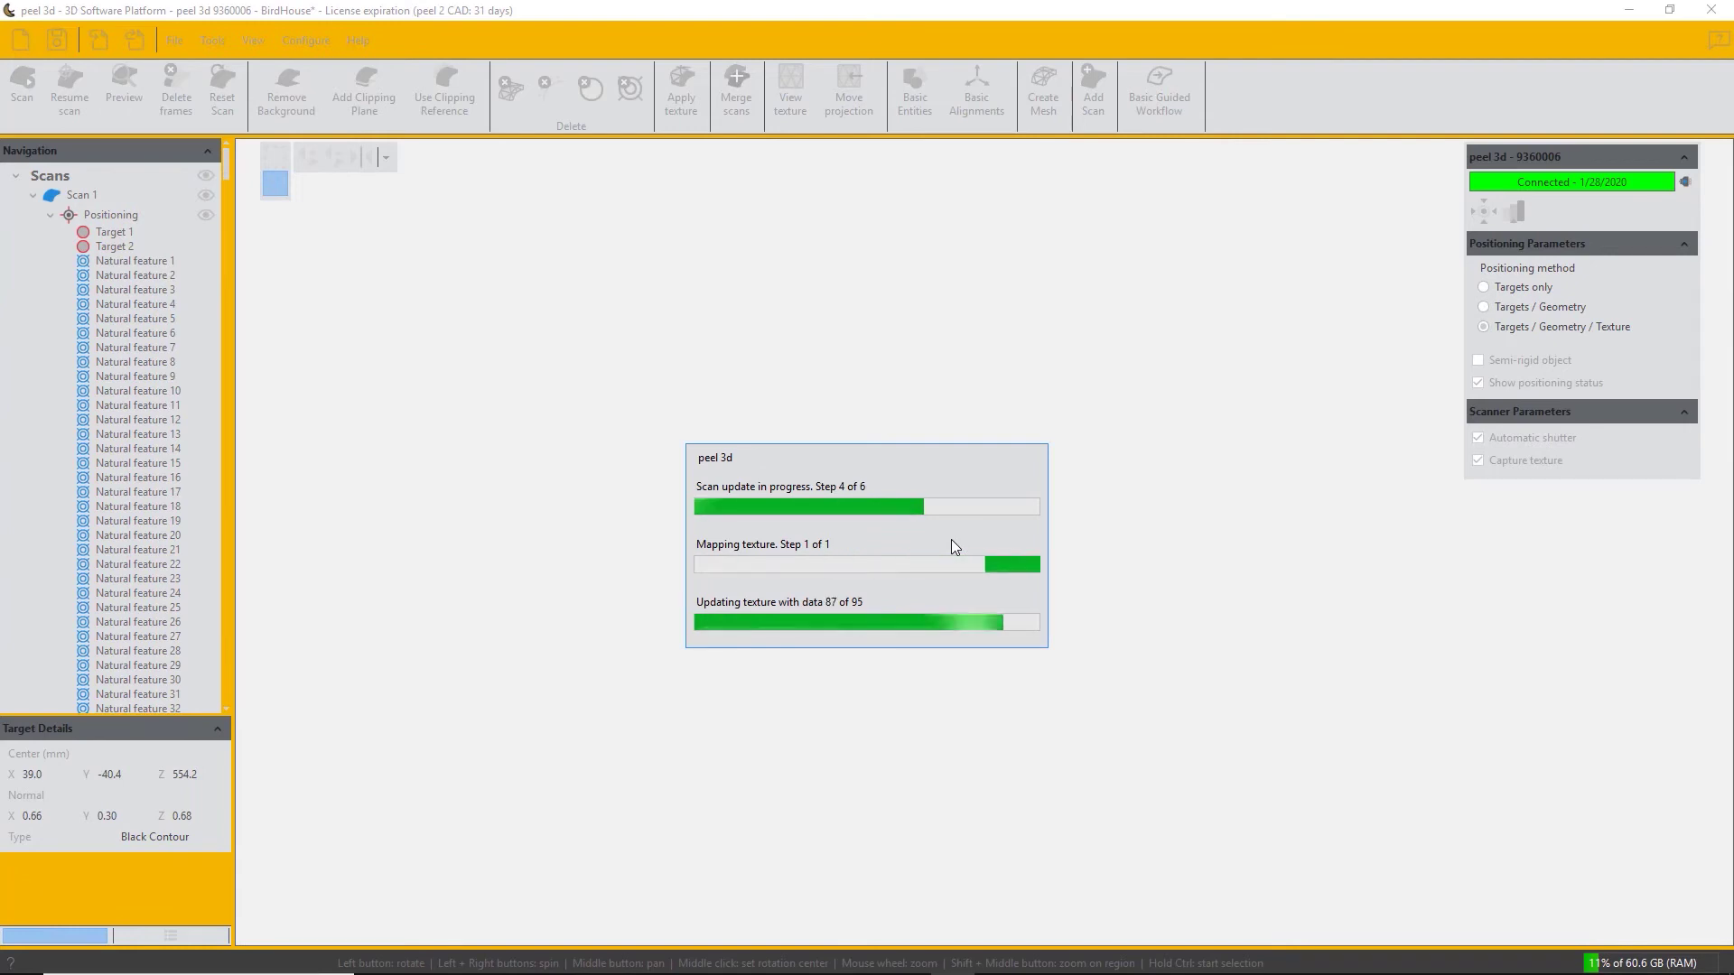
pyautogui.moveTo(951, 539)
pyautogui.mouseDown()
pyautogui.moveTo(986, 632)
pyautogui.moveTo(1013, 487)
pyautogui.moveTo(1063, 517)
pyautogui.moveTo(1038, 520)
pyautogui.moveTo(1164, 518)
pyautogui.moveTo(1000, 497)
pyautogui.moveTo(972, 675)
pyautogui.moveTo(916, 530)
pyautogui.moveTo(934, 553)
pyautogui.mouseUp()
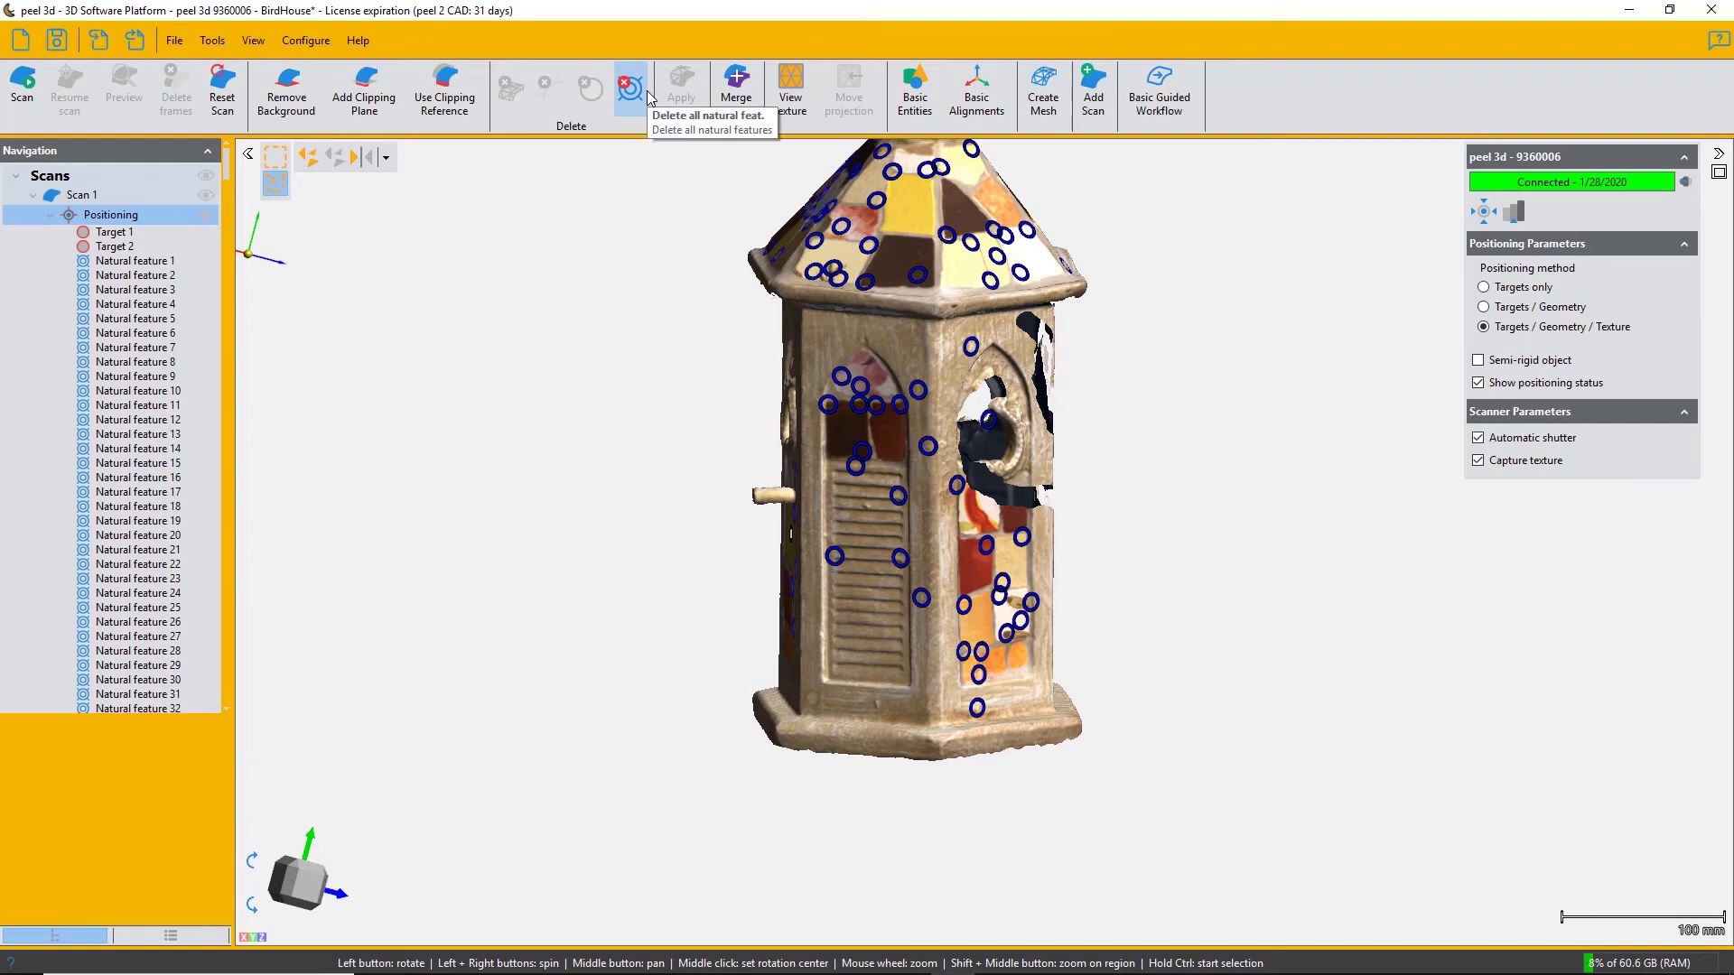
# Delete all natural features from Scan 1 and accept the cannot-be-undone warning
pyautogui.click(160, 261)
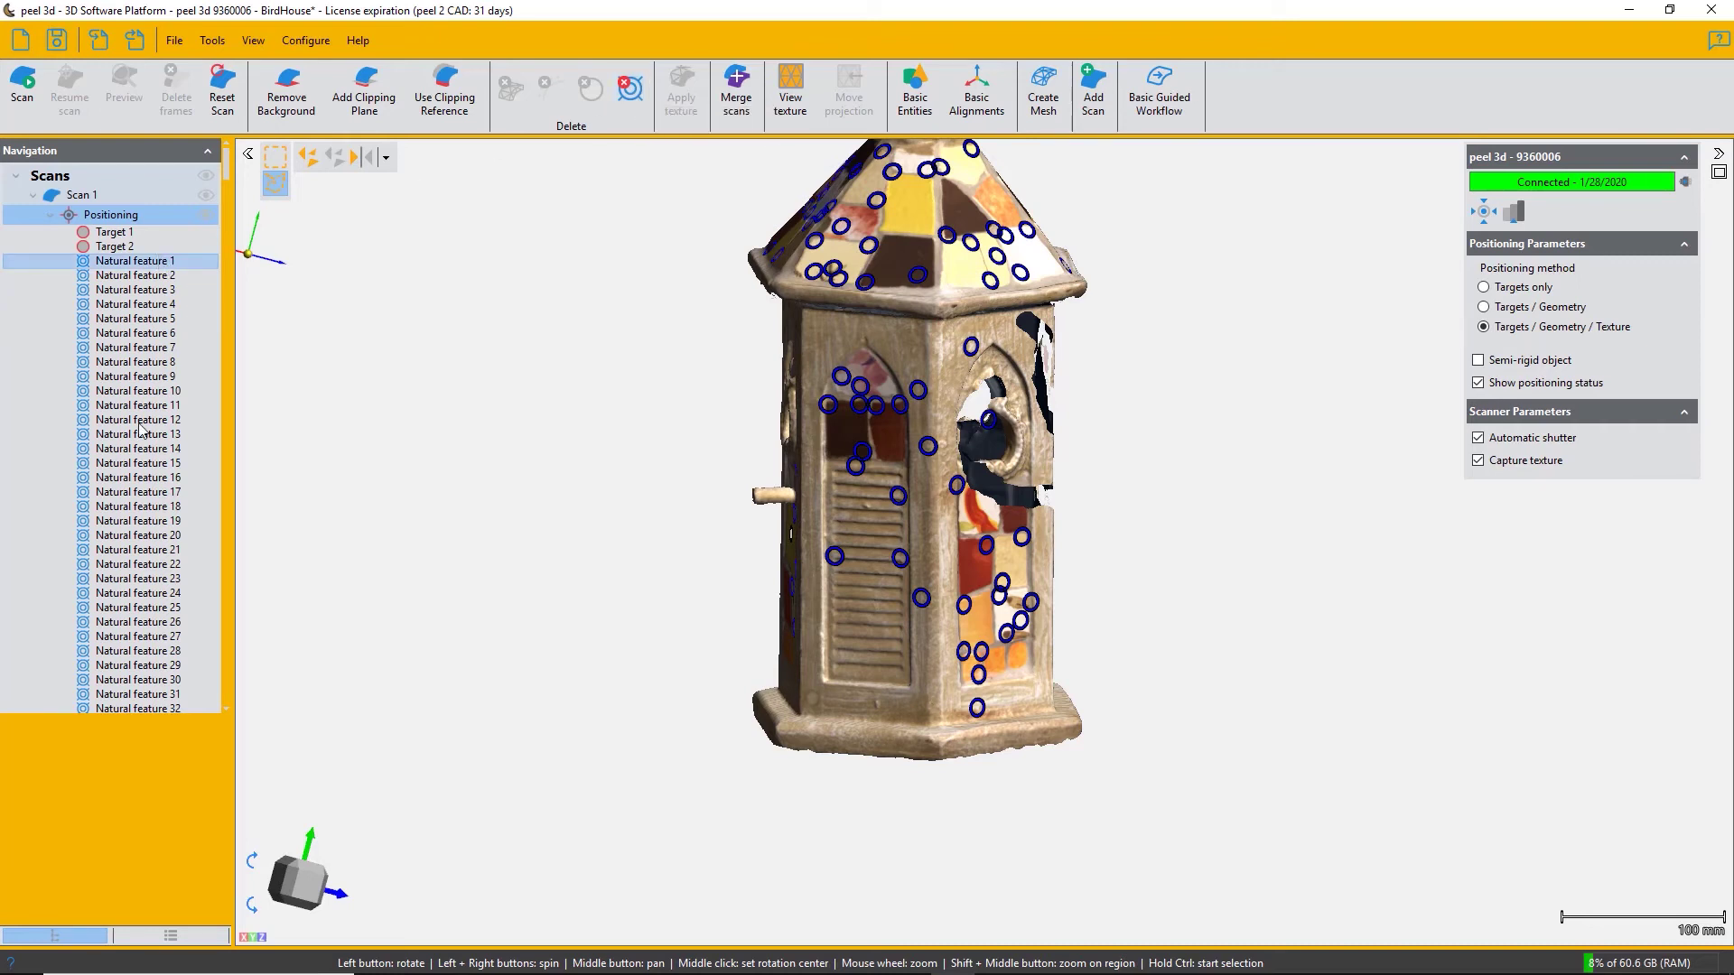
pyautogui.rightClick(166, 349)
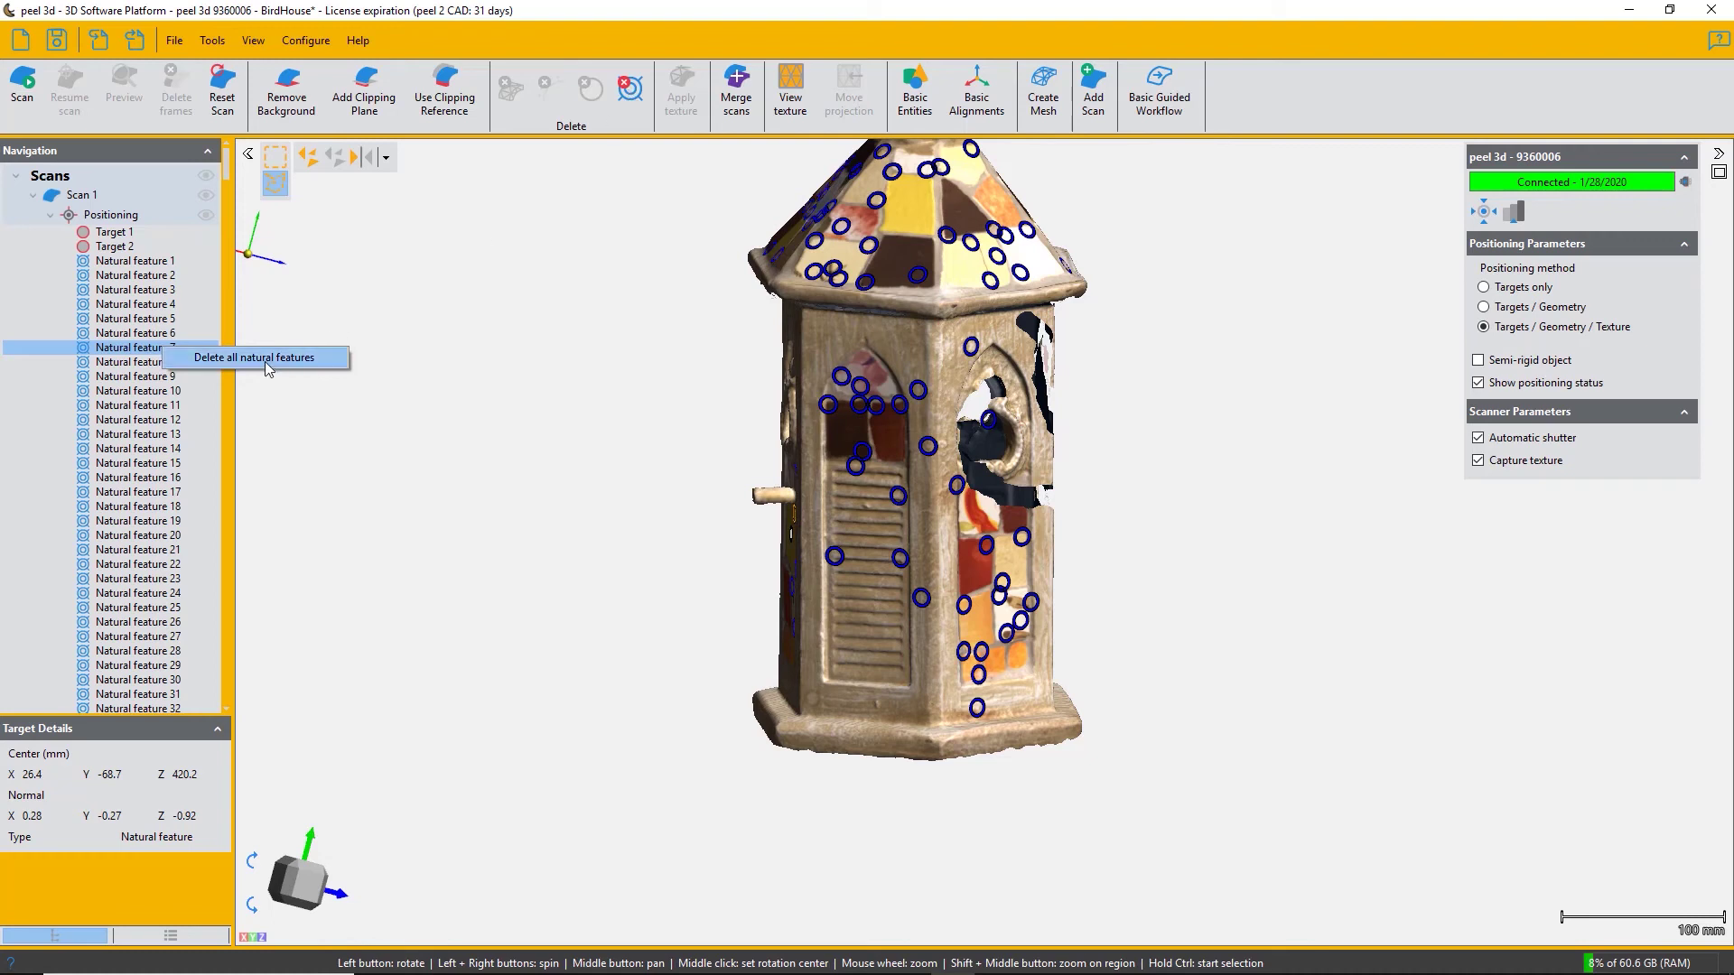
pyautogui.click(631, 88)
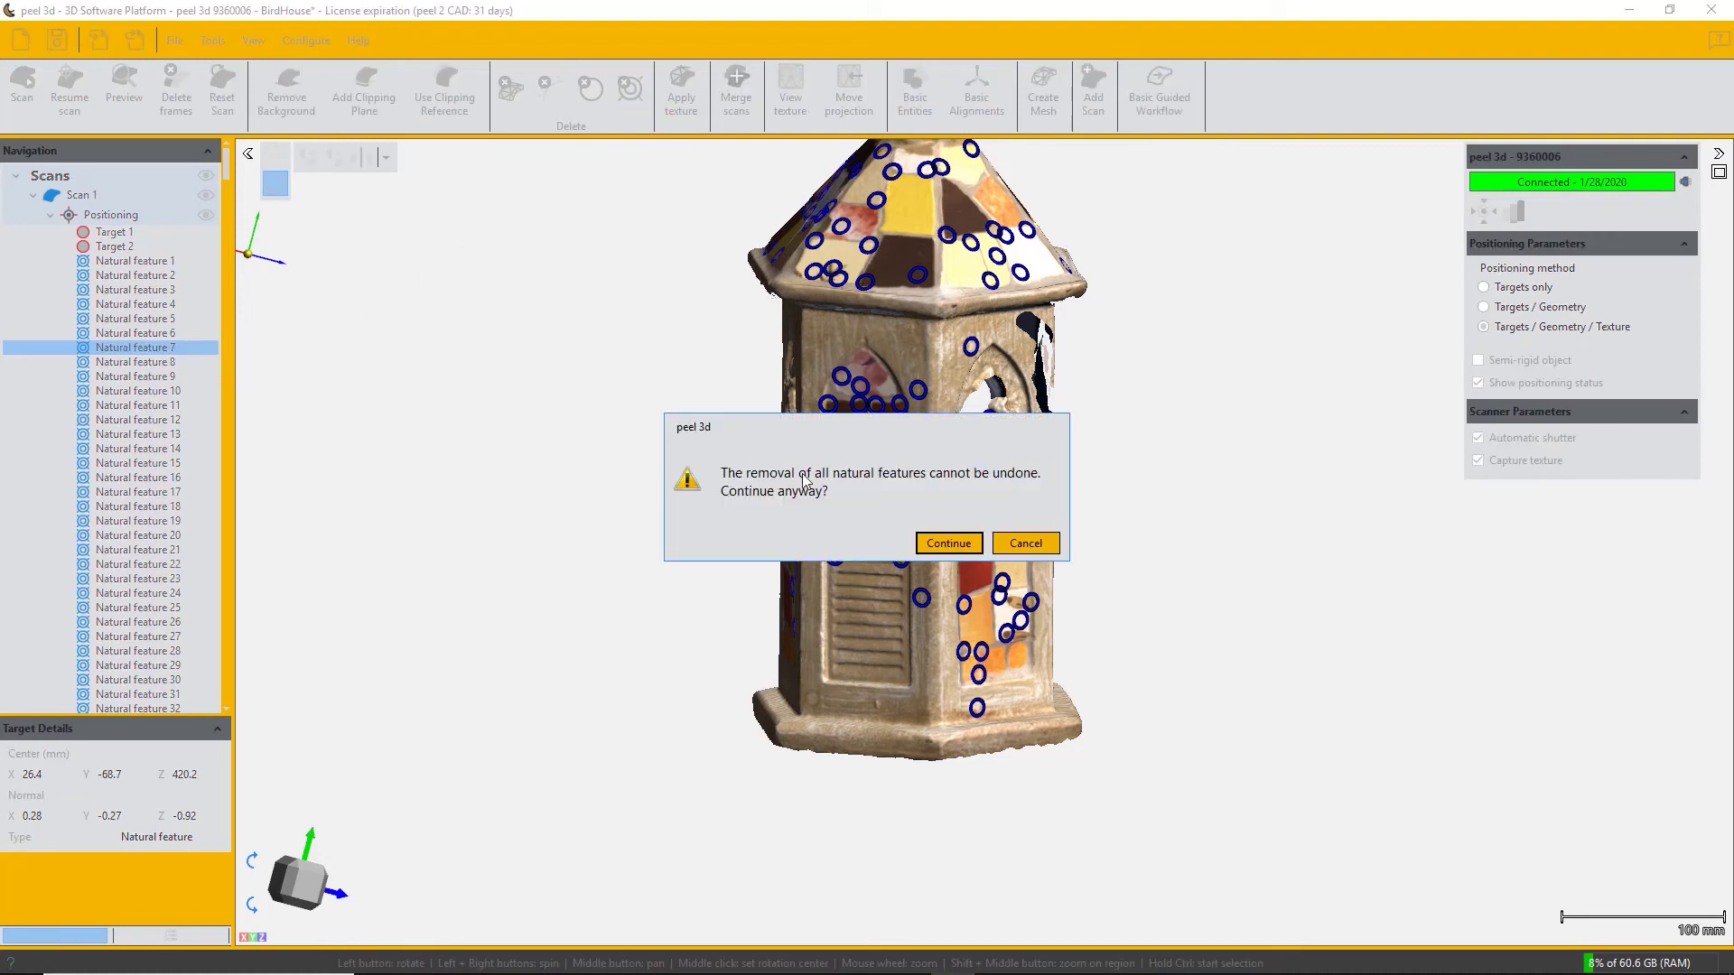
pyautogui.click(948, 542)
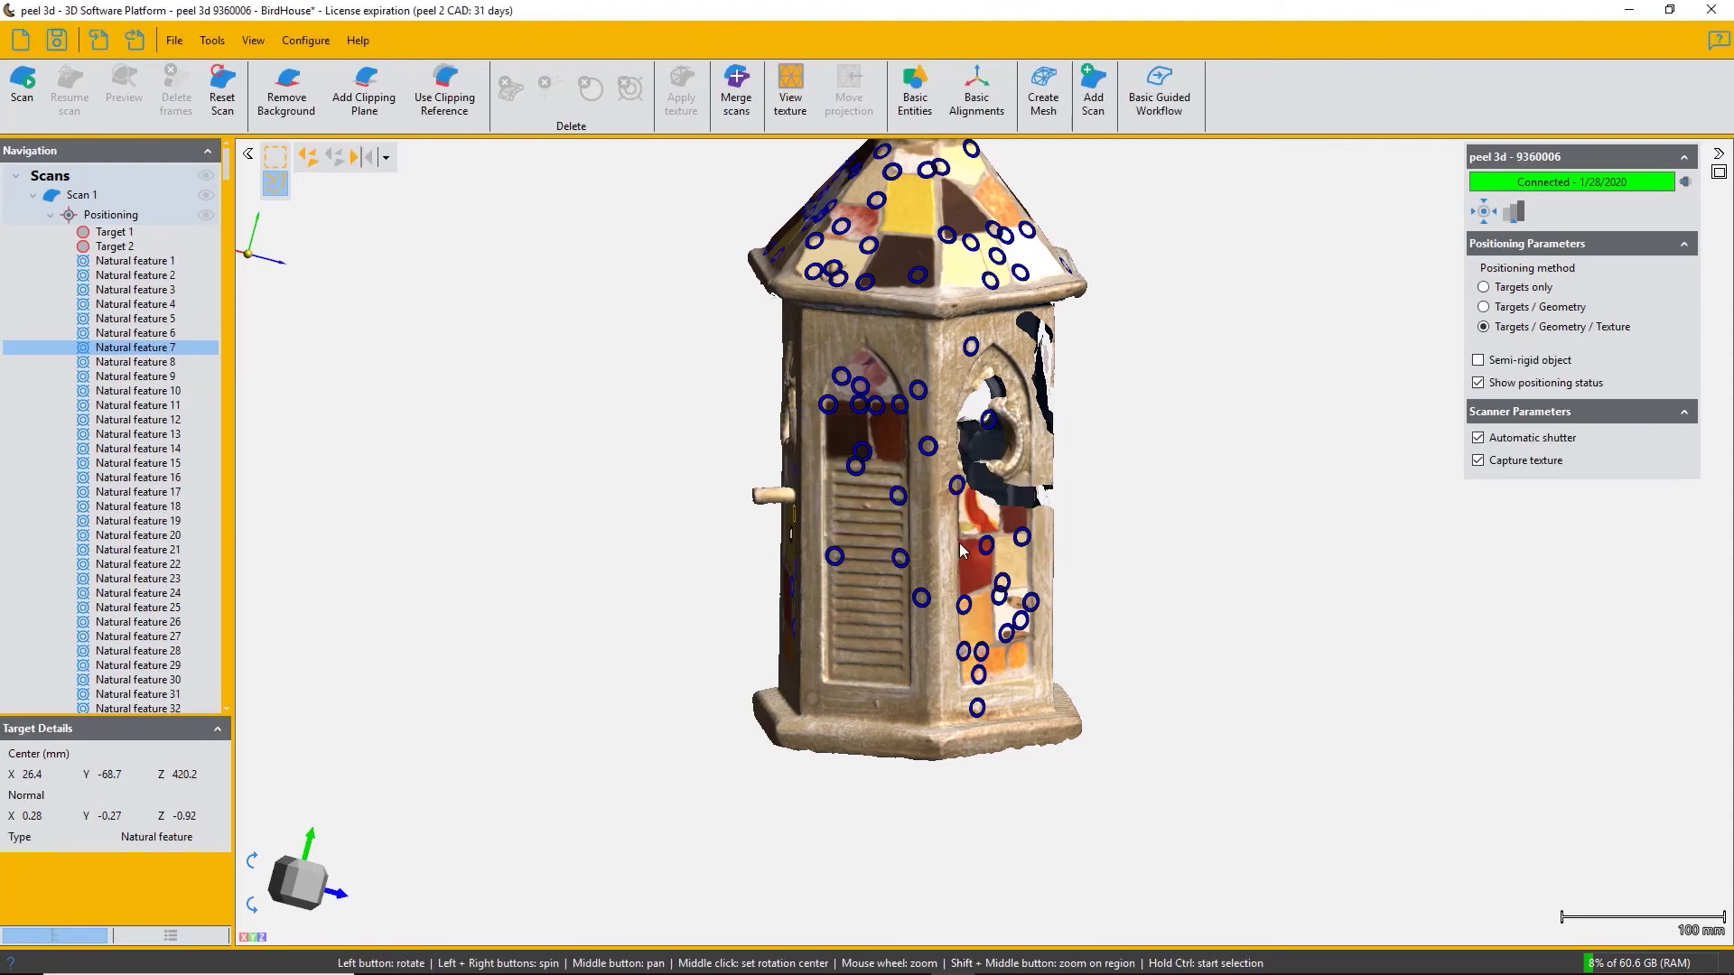